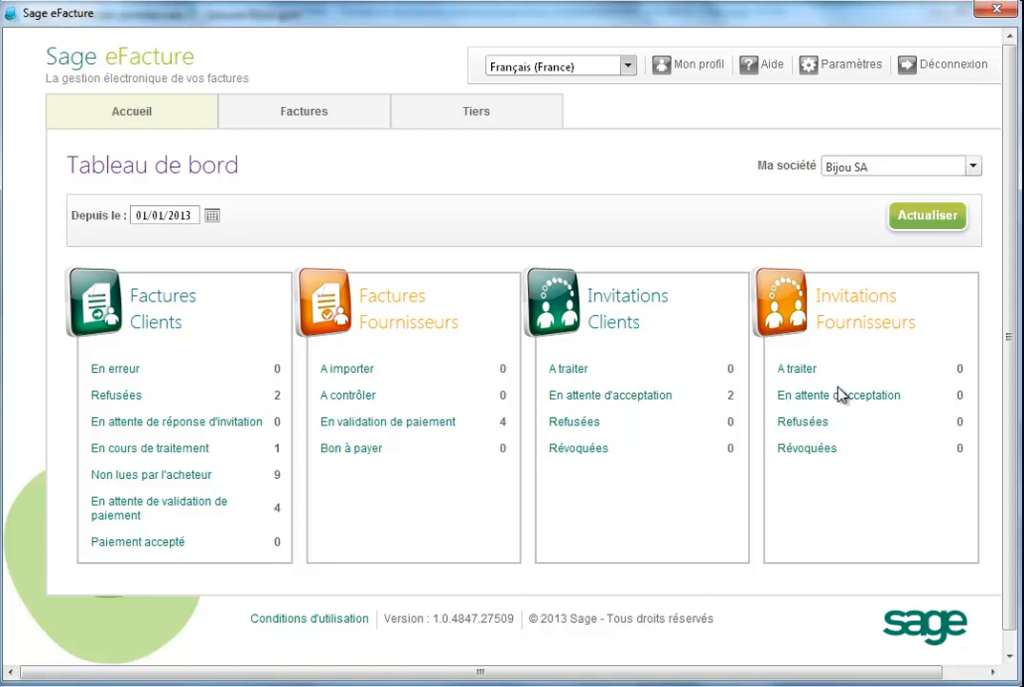
# Open the supplier invitations list and view the APPLE FRUITS company details, then close them
pyautogui.click(798, 310)
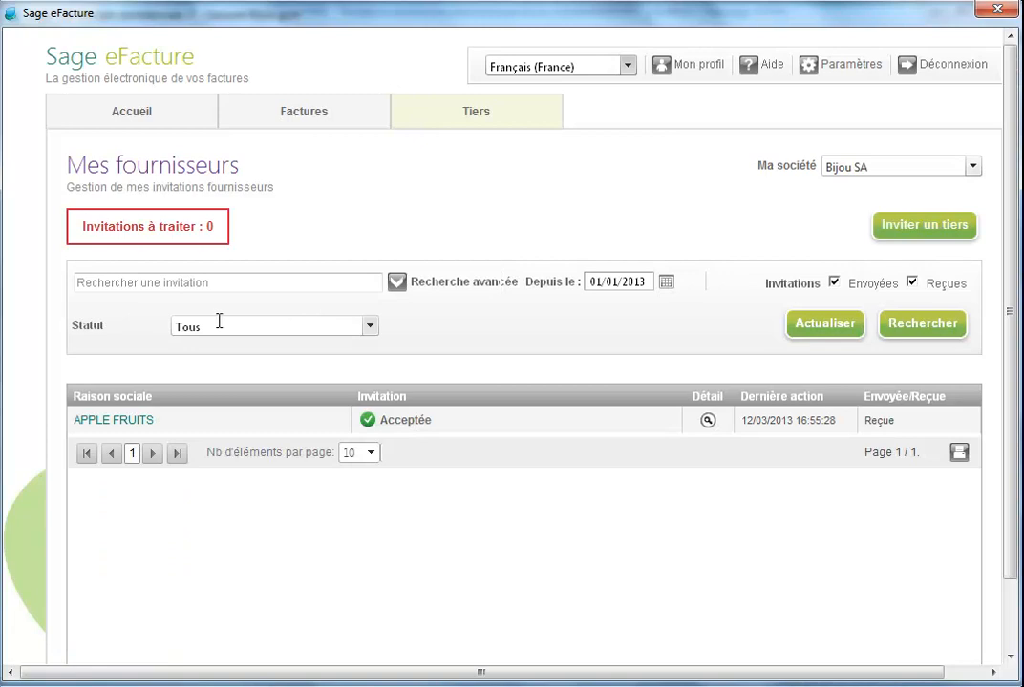
pyautogui.click(116, 421)
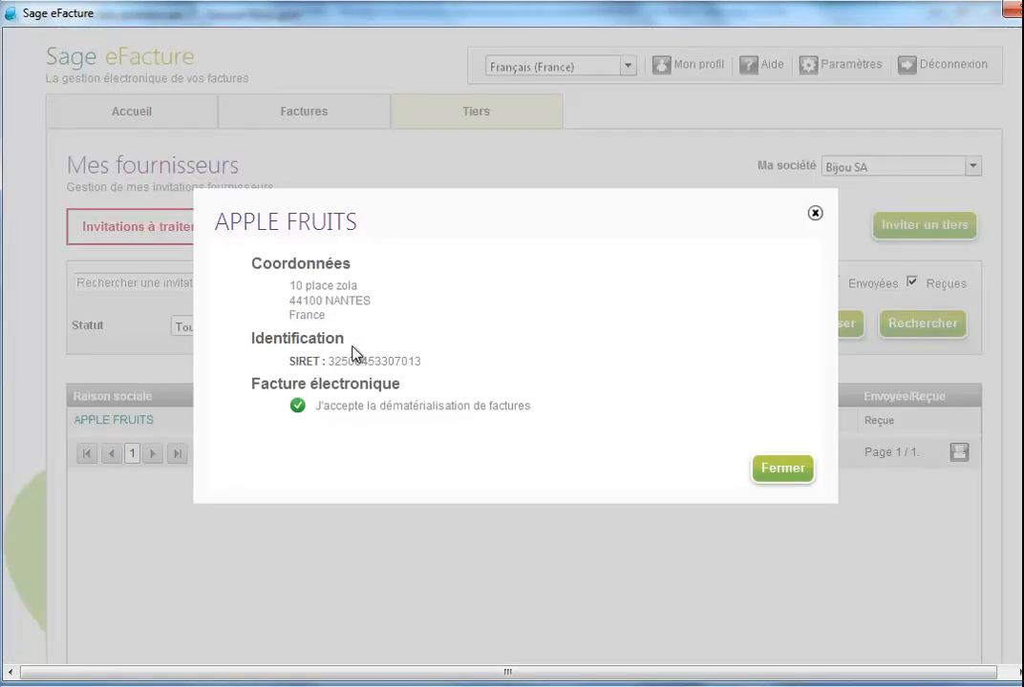
pyautogui.click(779, 469)
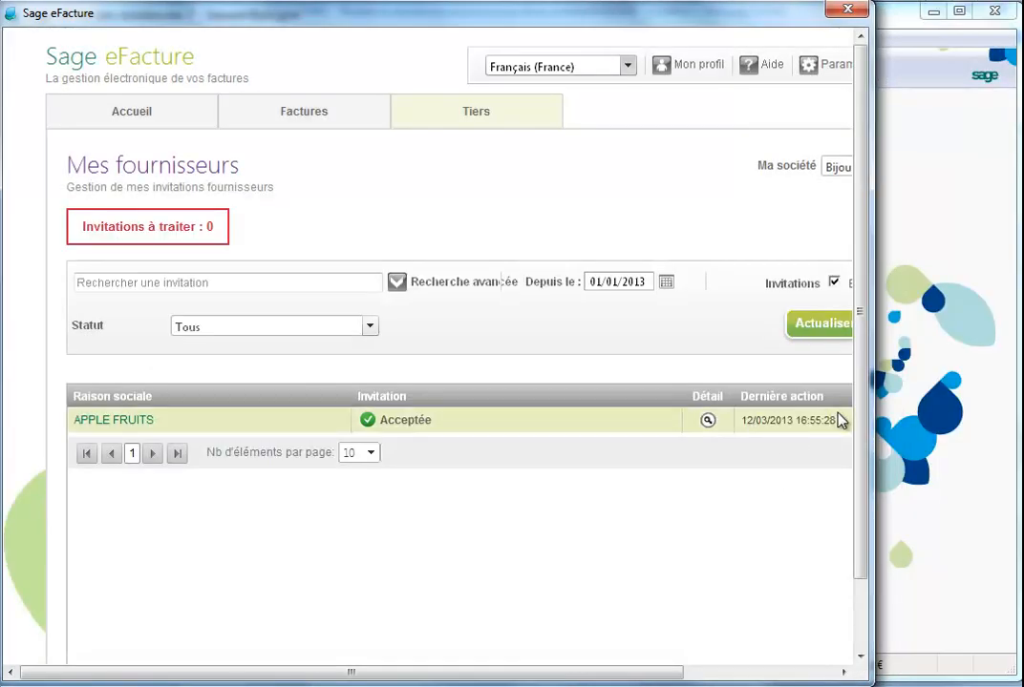
# View the accepted invitation details and history for APPLE FRUITS, then close the detail window
pyautogui.moveTo(875, 411); pyautogui.dragTo(1019, 404)
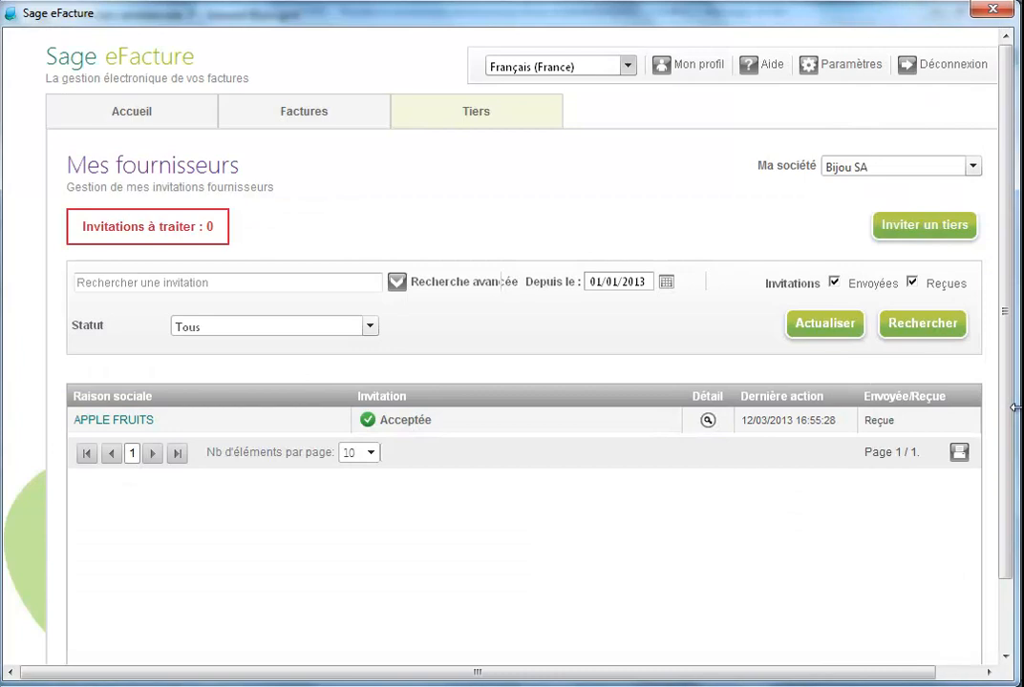
pyautogui.click(707, 422)
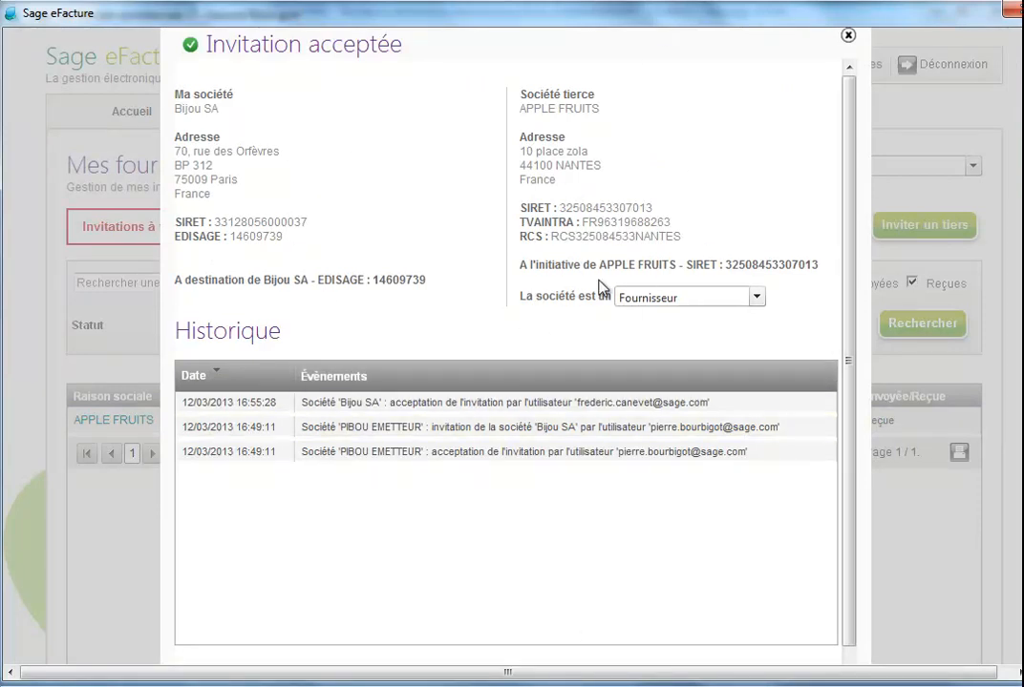
pyautogui.click(847, 37)
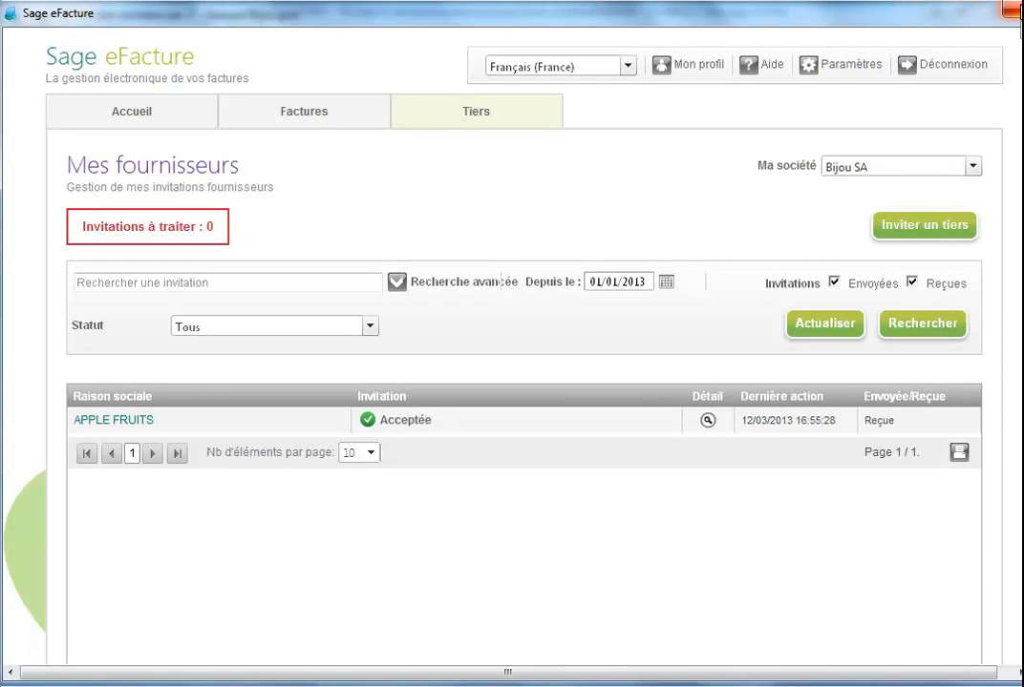
# Close Sage eFacture and, in Sage 100 Gestion commerciale, open the APPLE FRUITS supplier record from the supplier list
pyautogui.click(1020, 11)
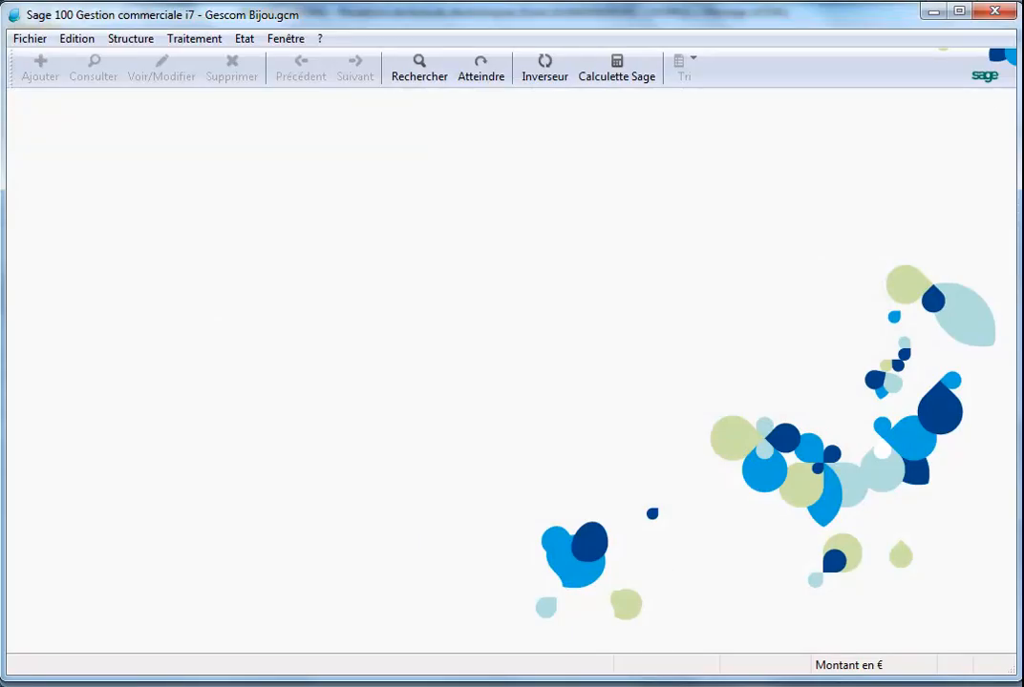
pyautogui.click(137, 42)
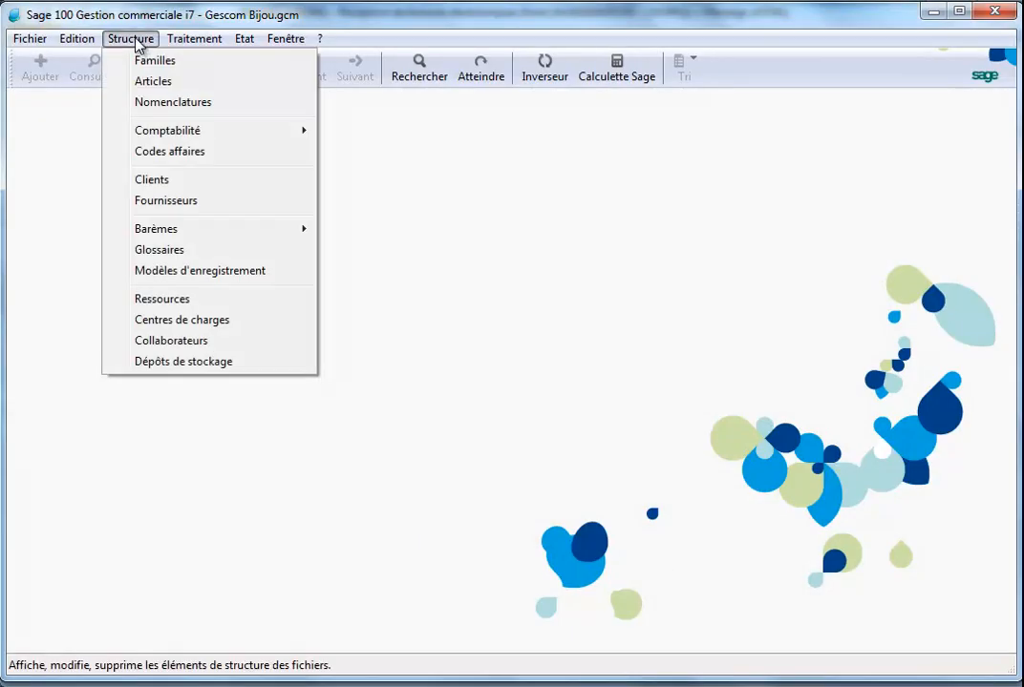
pyautogui.click(158, 201)
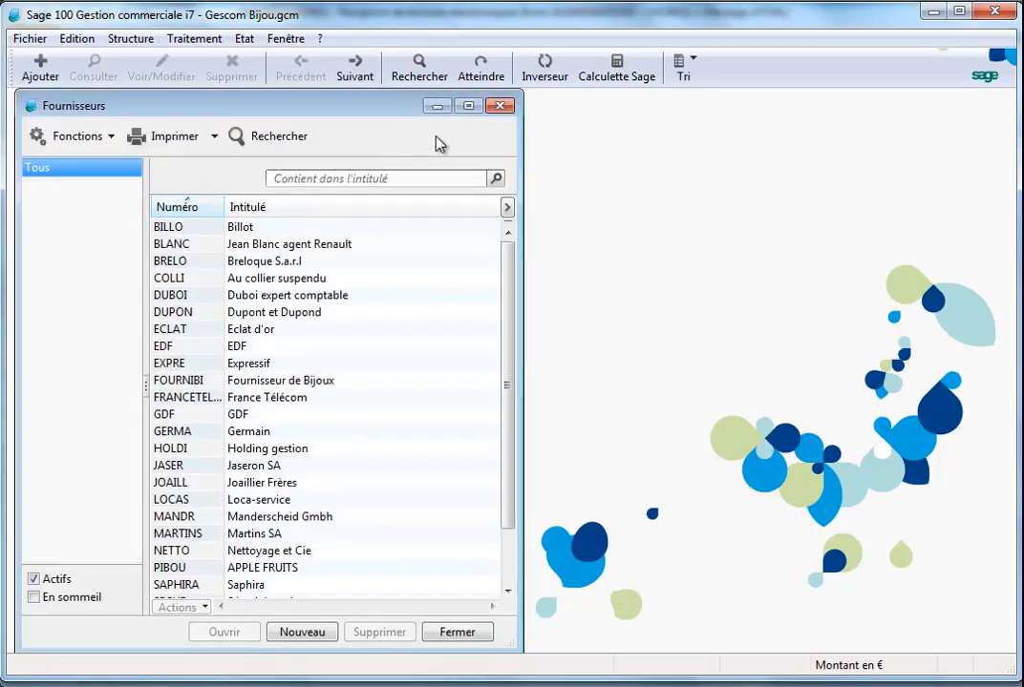
pyautogui.click(467, 107)
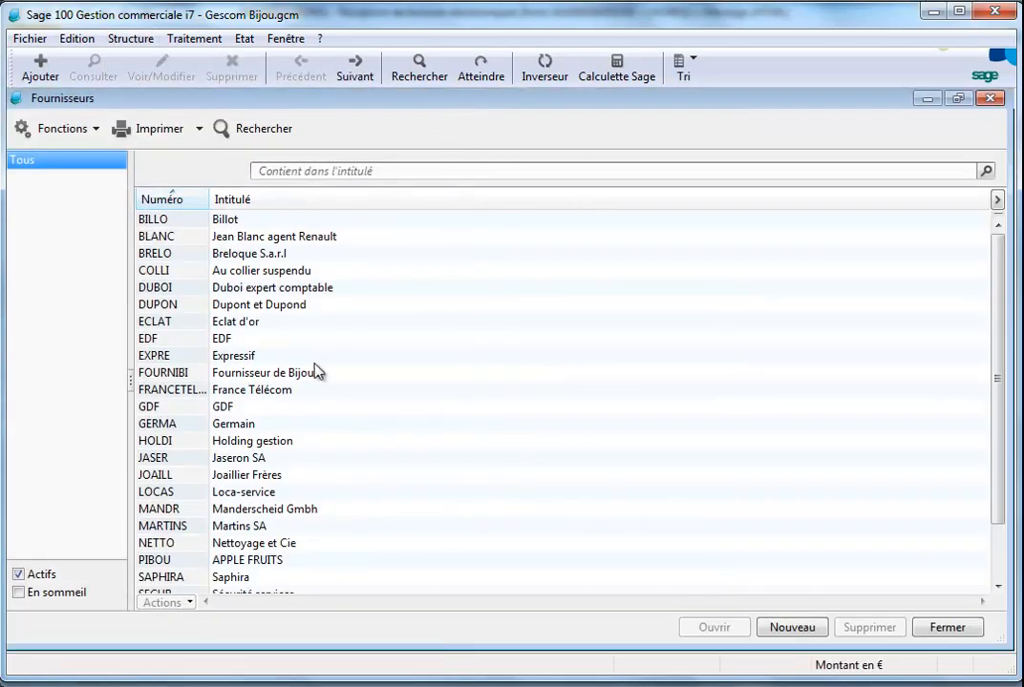
pyautogui.doubleClick(258, 561)
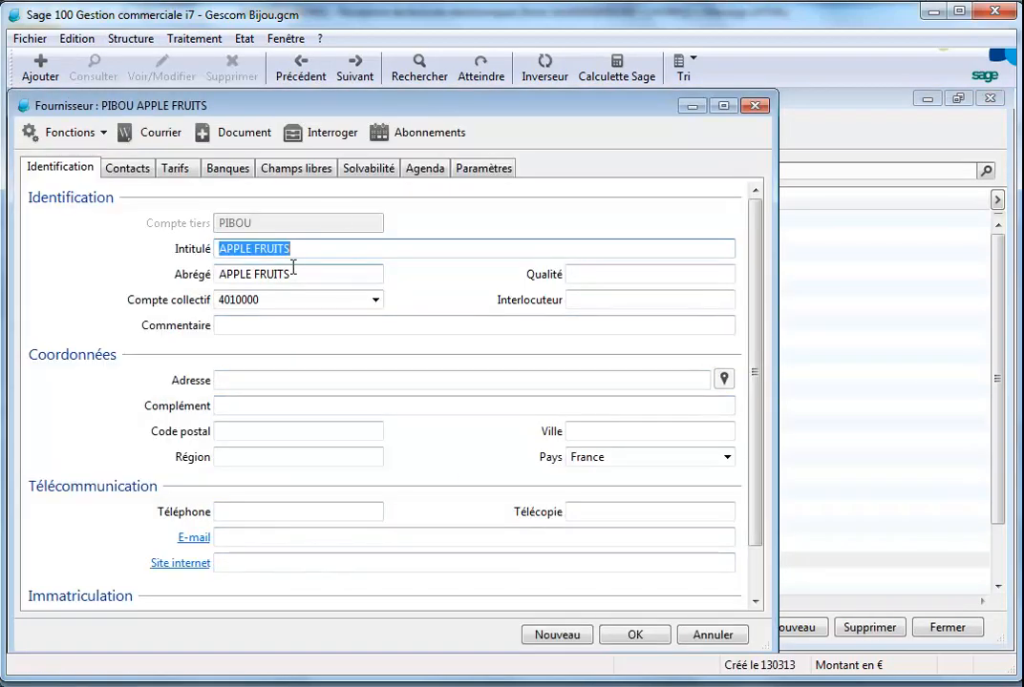
# In the supplier's Sage eFacture parameters, keep invoice matching on Bon de livraison, toggle the bon à payer authorization option, and save
pyautogui.click(465, 169)
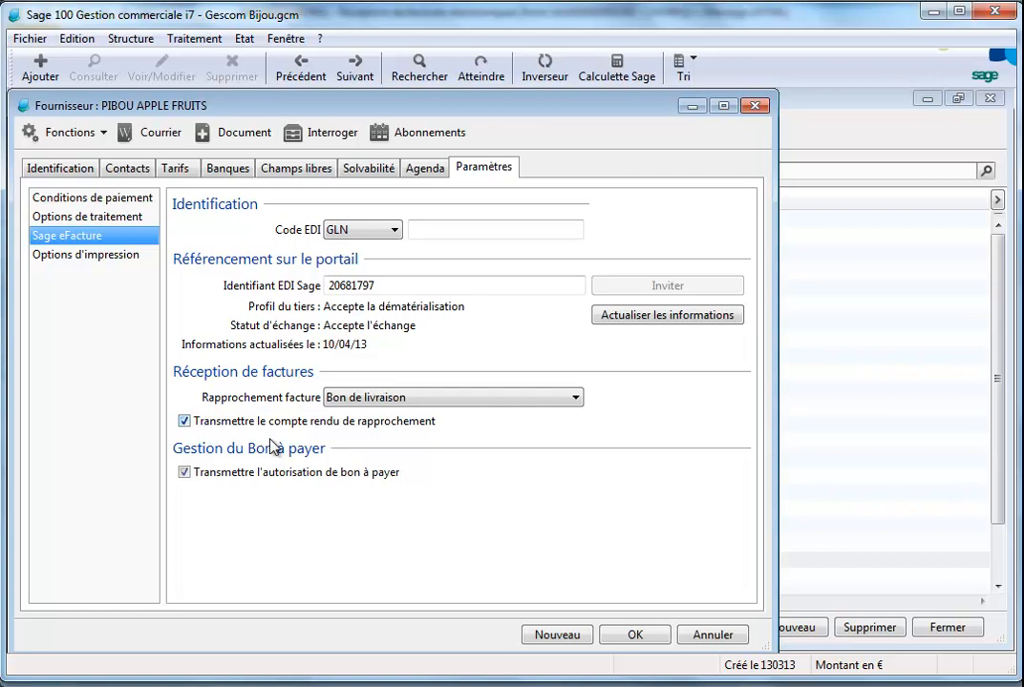
pyautogui.click(571, 397)
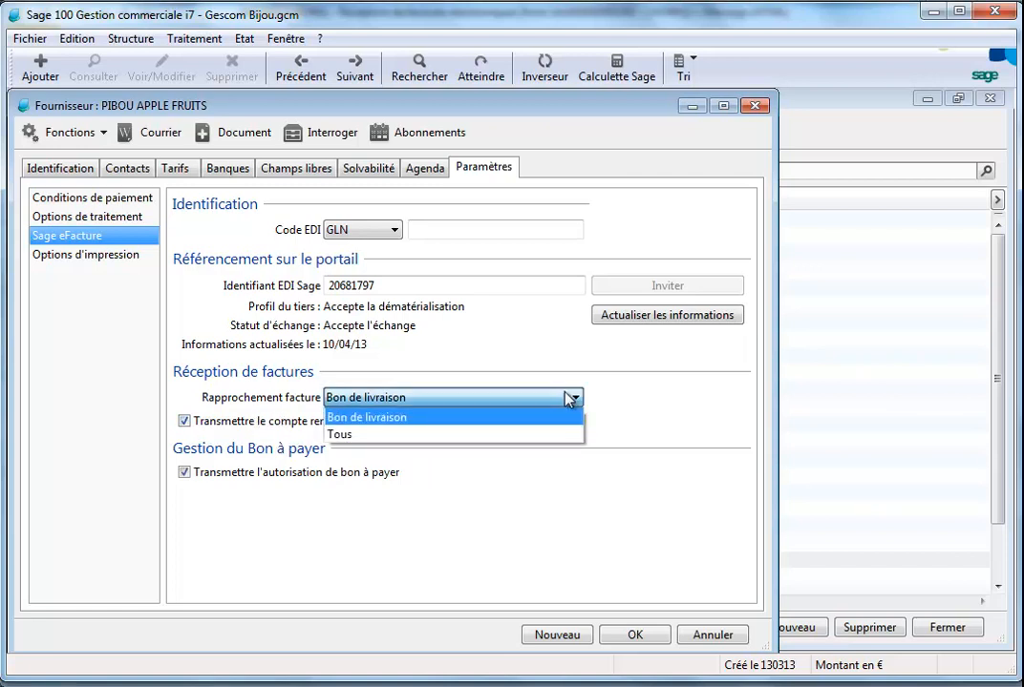
pyautogui.click(571, 397)
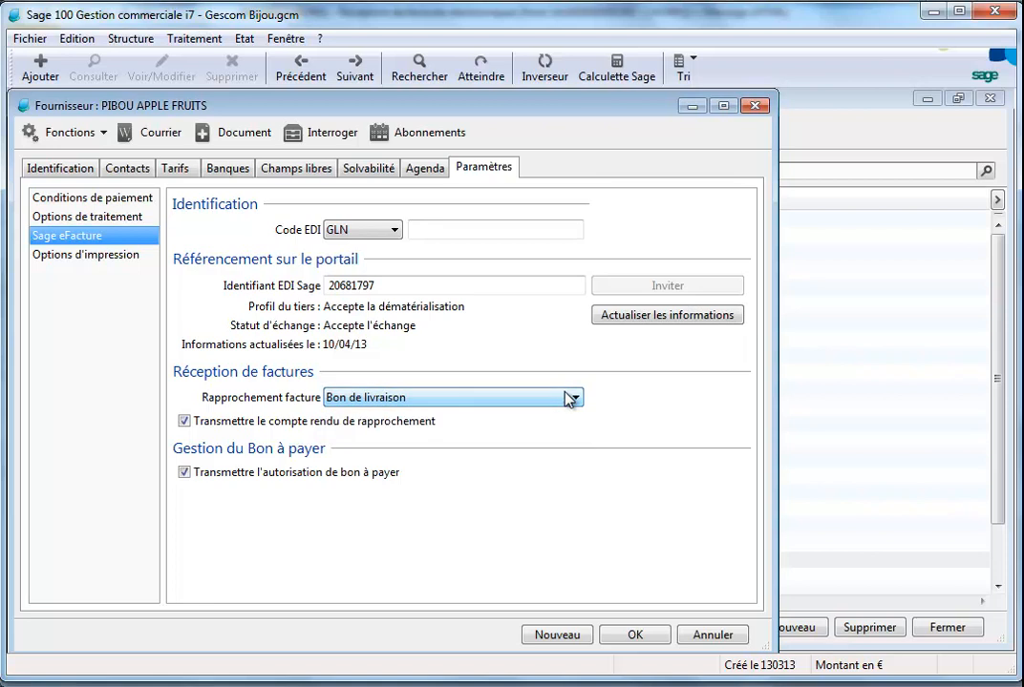
pyautogui.click(183, 472)
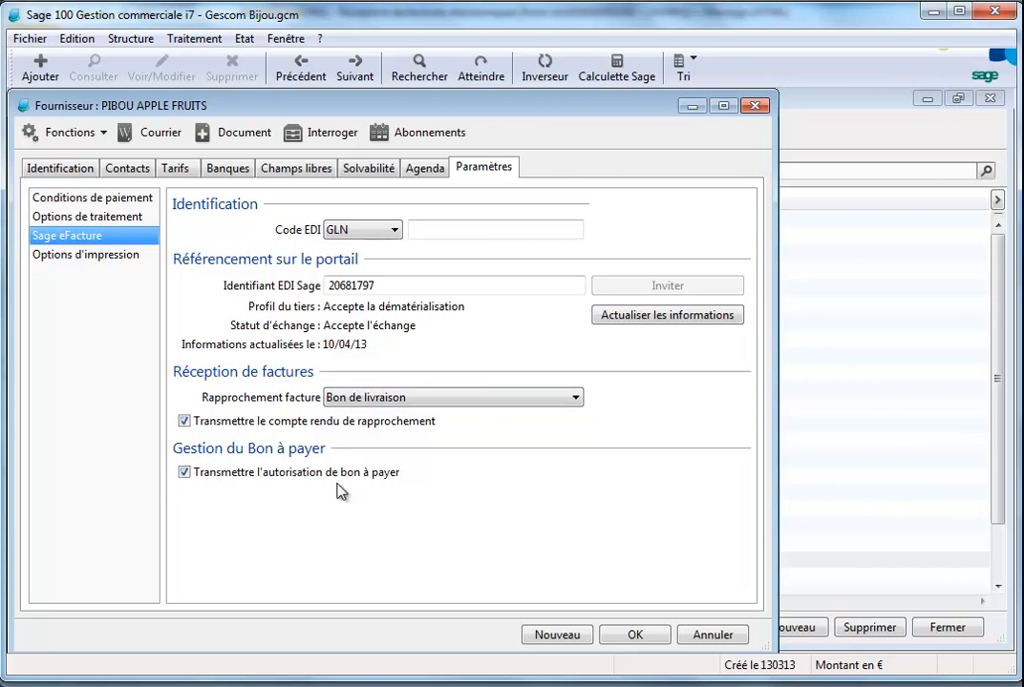
pyautogui.click(636, 636)
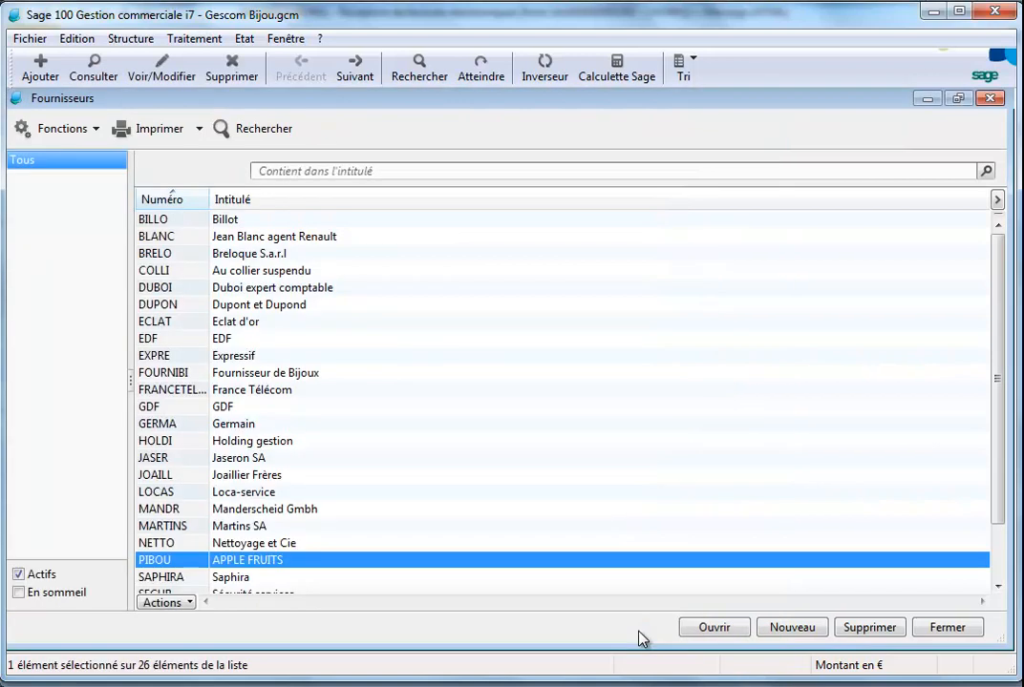
# Close the supplier list and open received supplier invoice FA1305012 from APPLE FRUITS awaiting validation
pyautogui.click(990, 100)
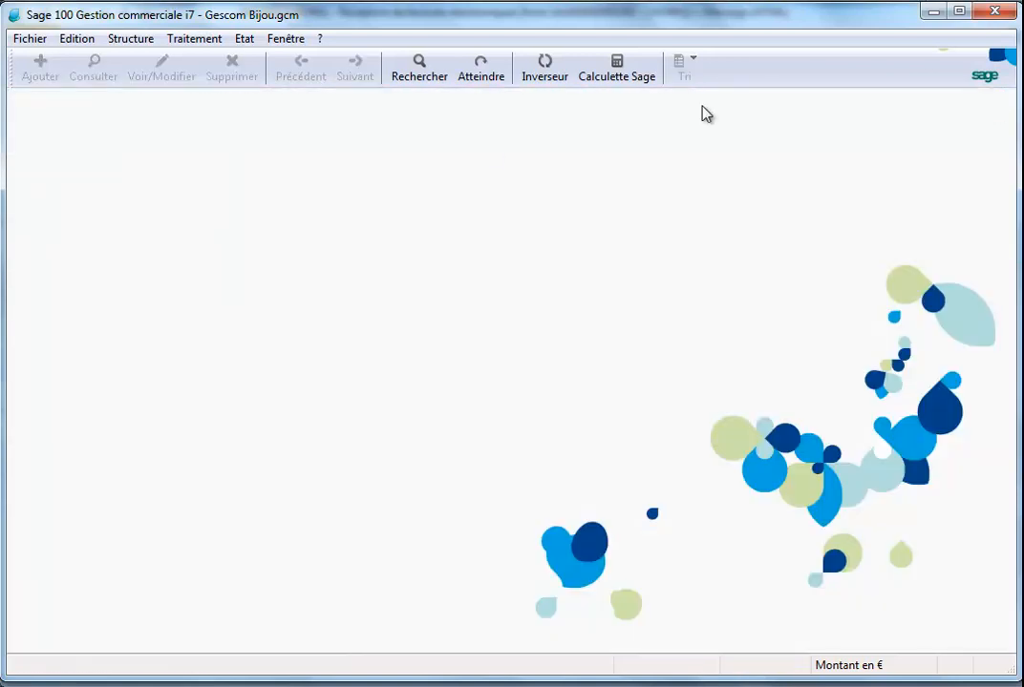
pyautogui.click(194, 38)
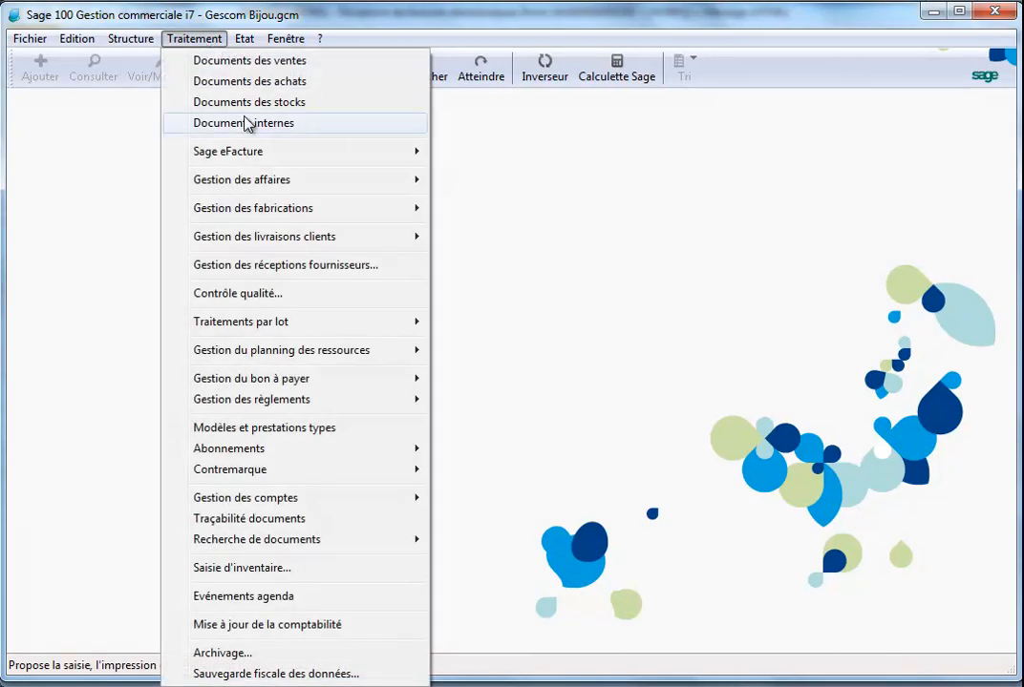
pyautogui.moveTo(299, 157)
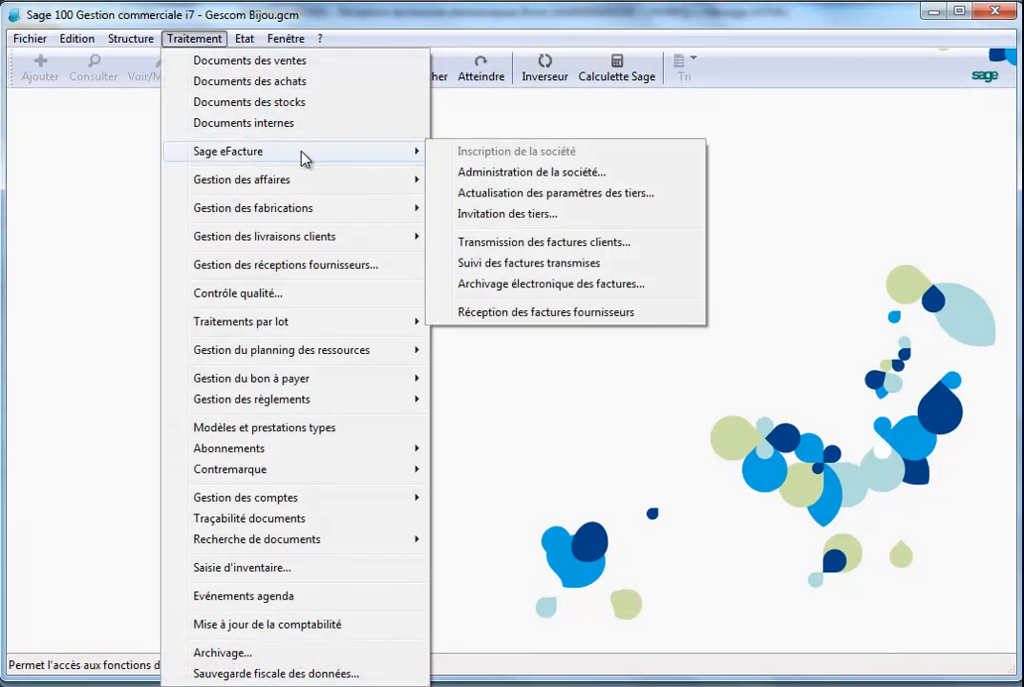
pyautogui.click(559, 316)
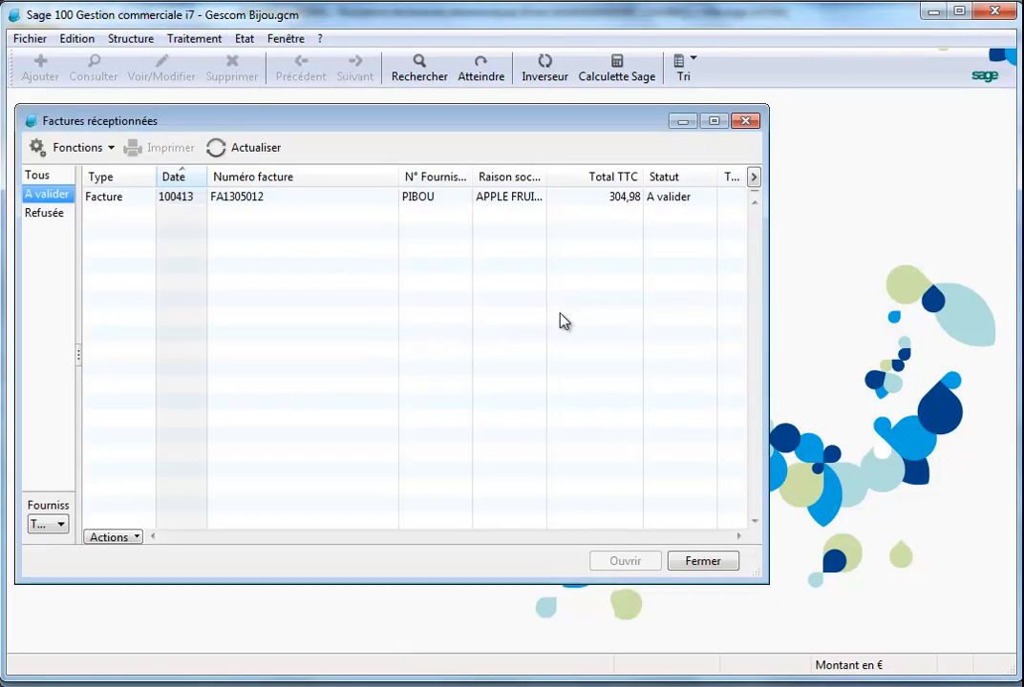
pyautogui.click(713, 120)
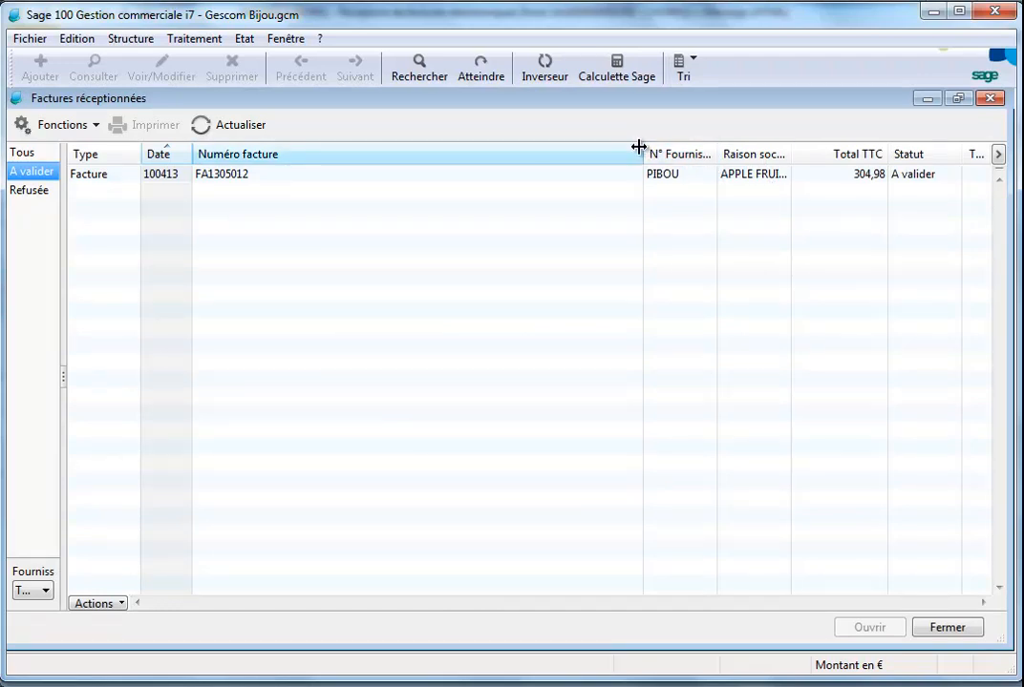
pyautogui.moveTo(789, 153); pyautogui.dragTo(832, 154)
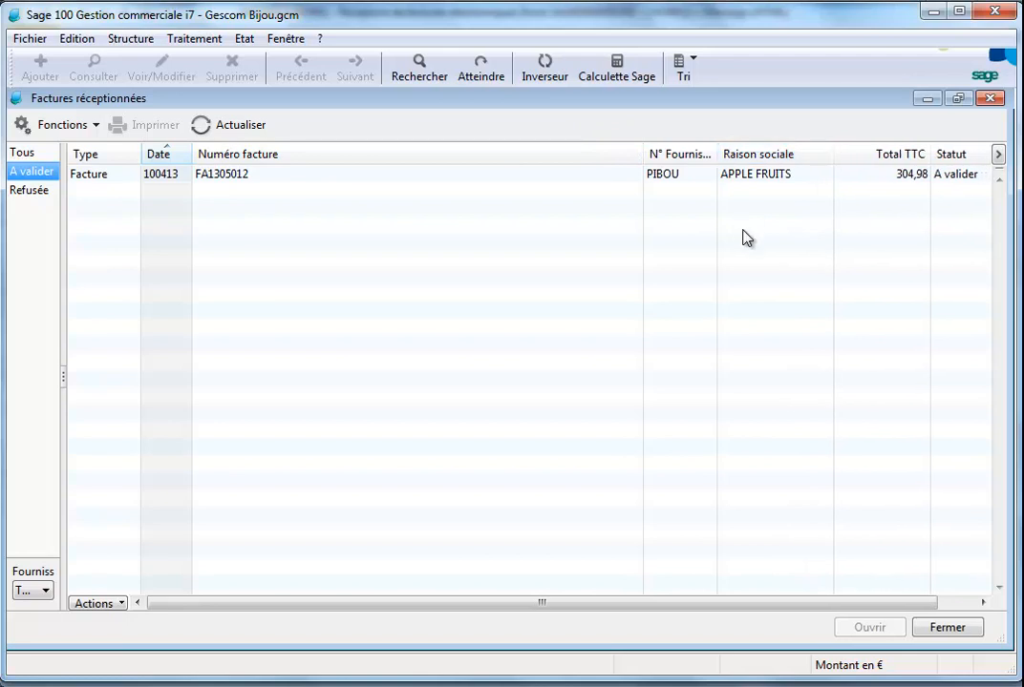
pyautogui.click(743, 176)
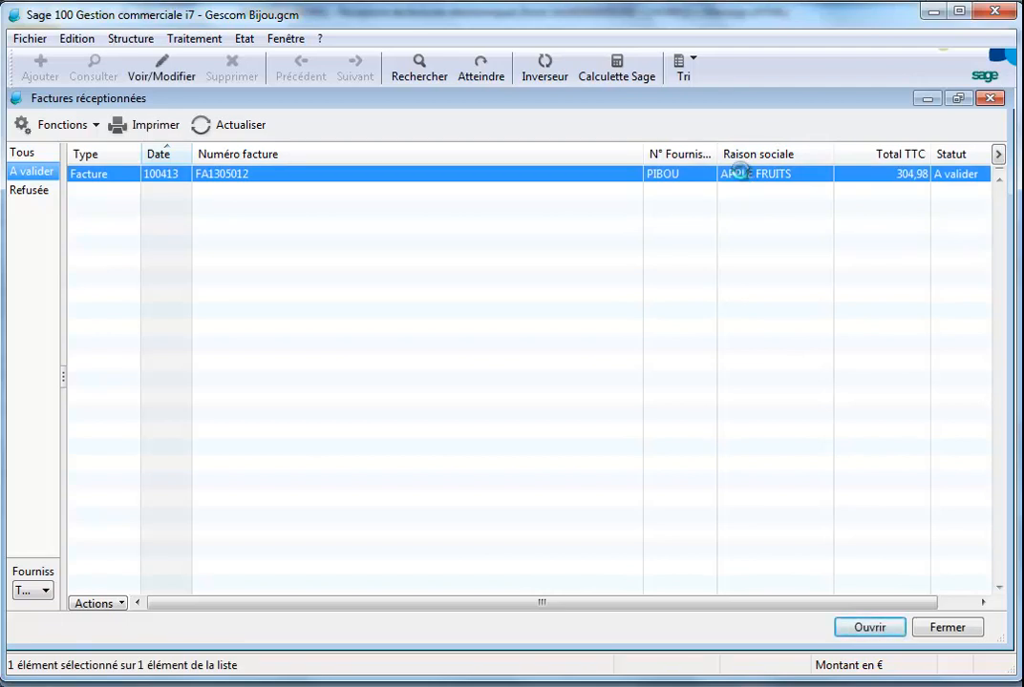
pyautogui.doubleClick(743, 176)
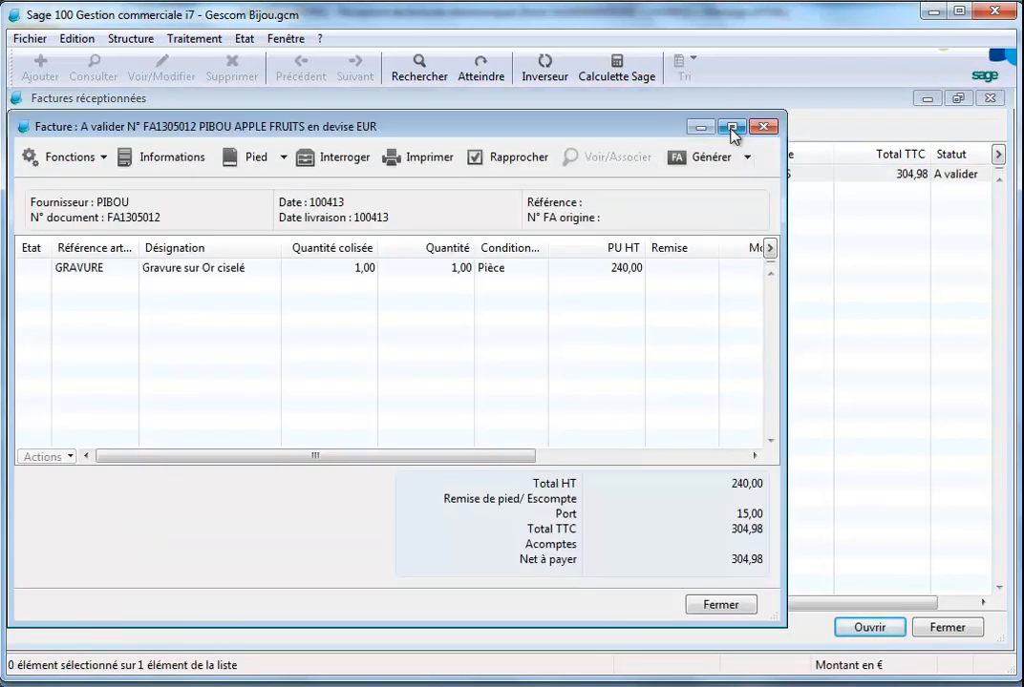
# Run the line matching (Rapprocher) on invoice FA1305012
pyautogui.click(732, 129)
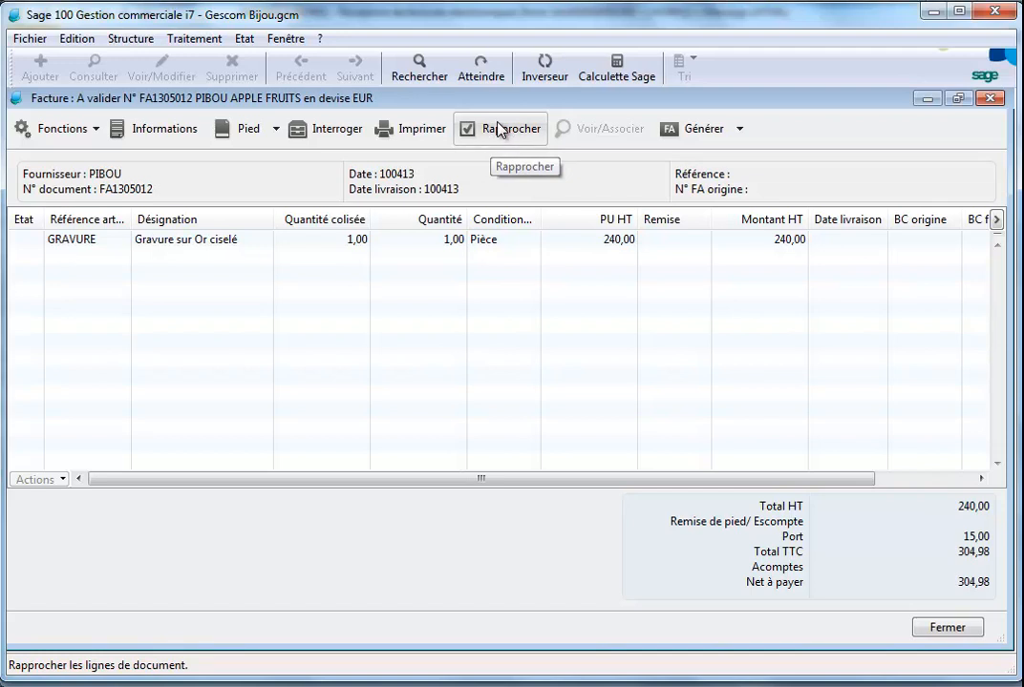
pyautogui.click(497, 129)
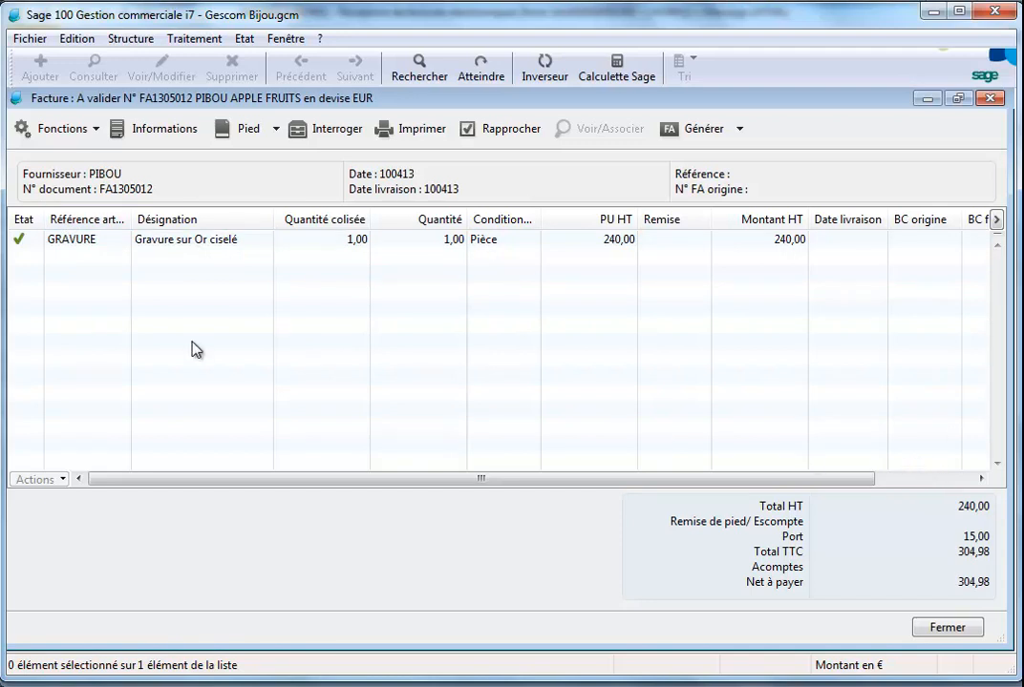
# Inspect the delivery note lines associated with the GRAVURE invoice line and confirm the association view
pyautogui.click(21, 244)
pyautogui.rightClick(21, 245)
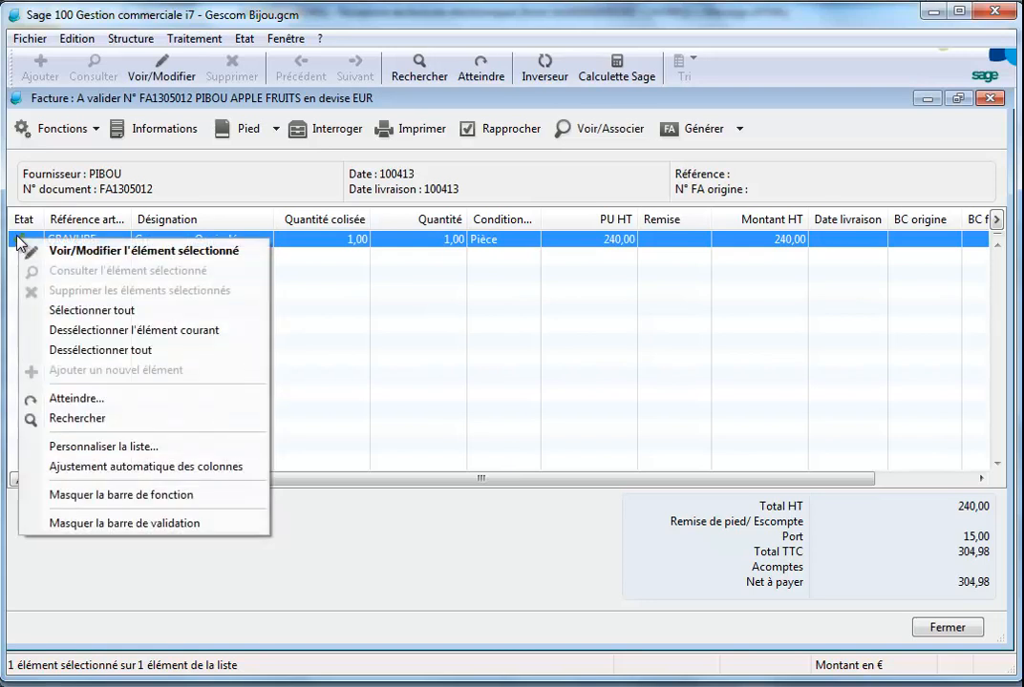
pyautogui.doubleClick(18, 239)
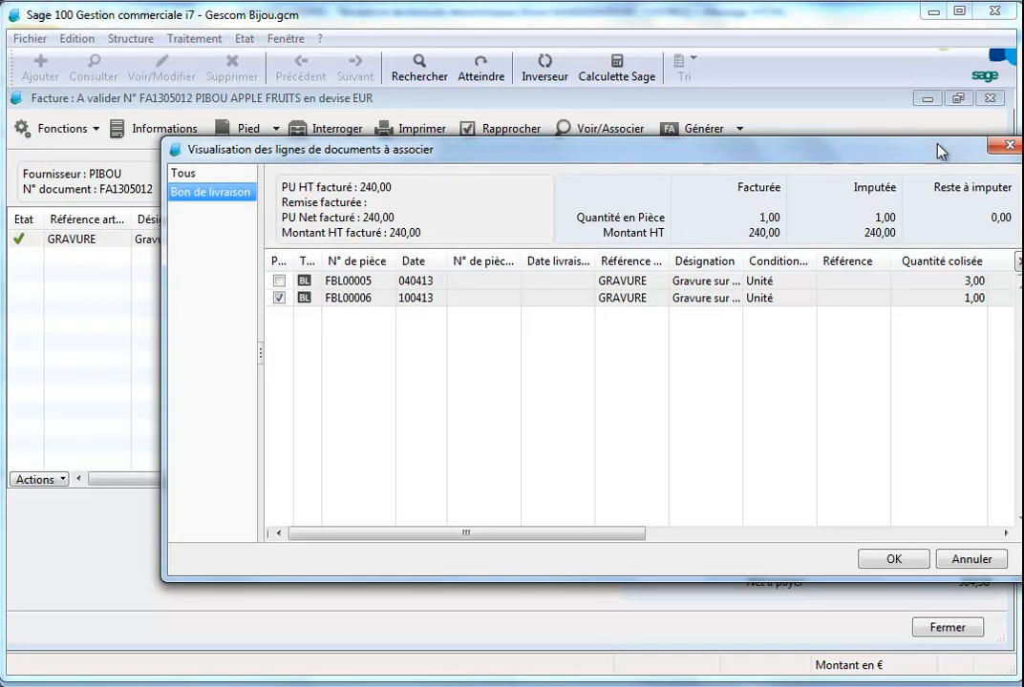
pyautogui.moveTo(891, 159); pyautogui.dragTo(872, 163)
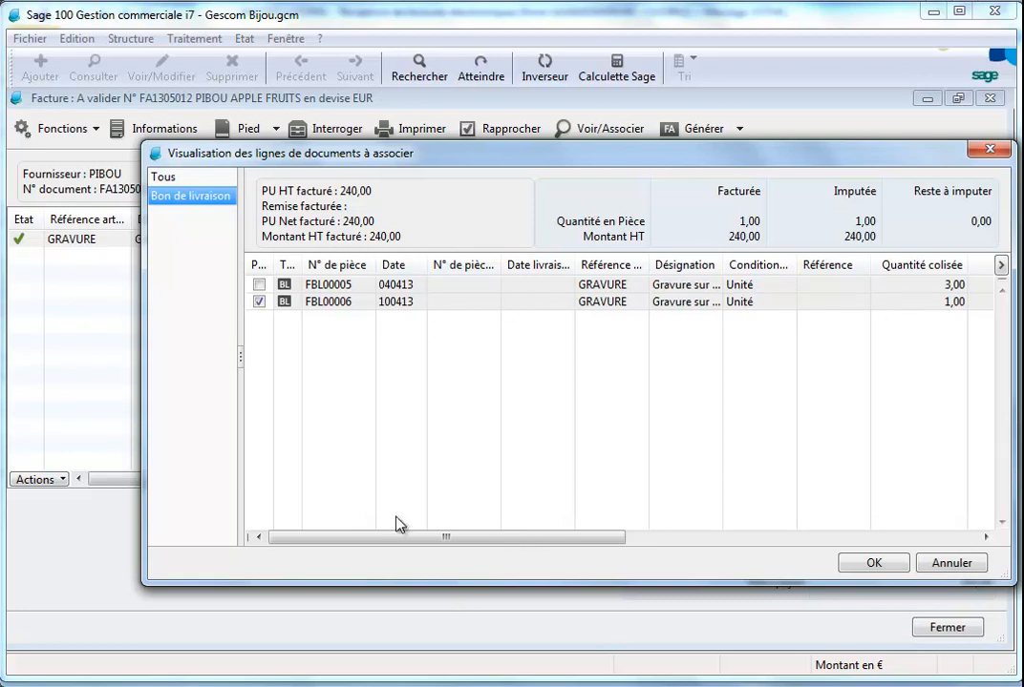
pyautogui.moveTo(143, 450); pyautogui.dragTo(11, 428)
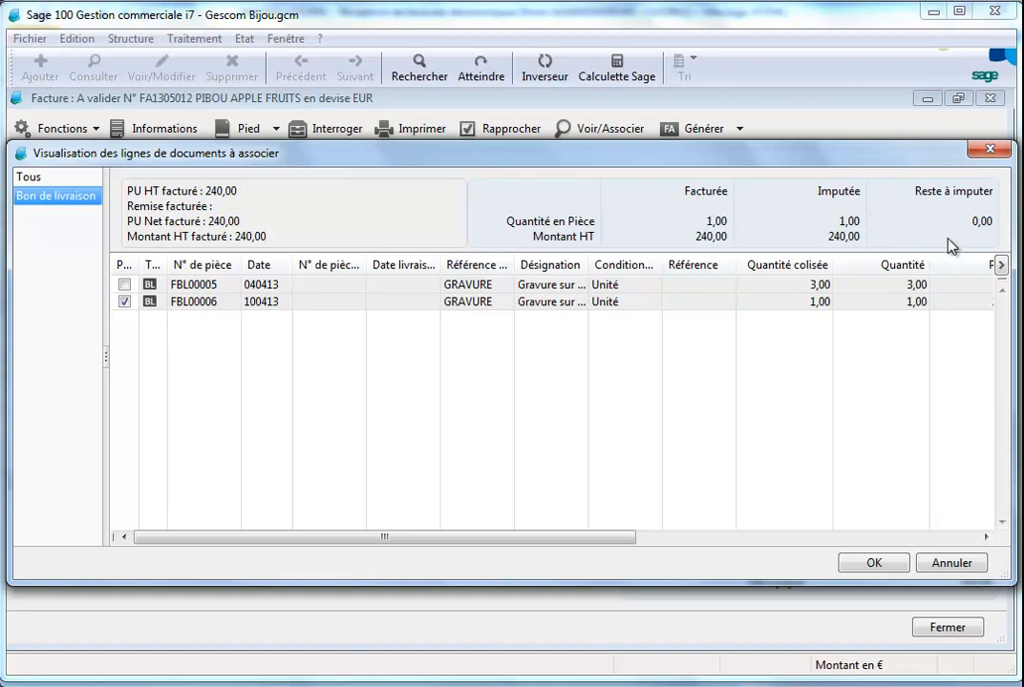
pyautogui.moveTo(615, 541); pyautogui.dragTo(969, 553)
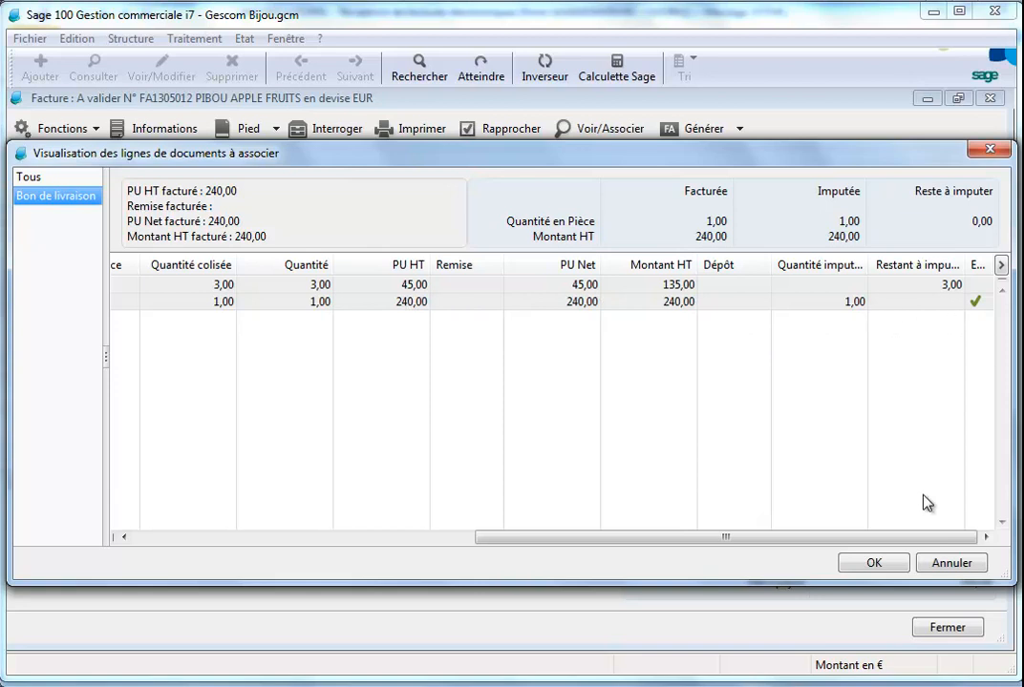
pyautogui.moveTo(919, 546); pyautogui.dragTo(564, 562)
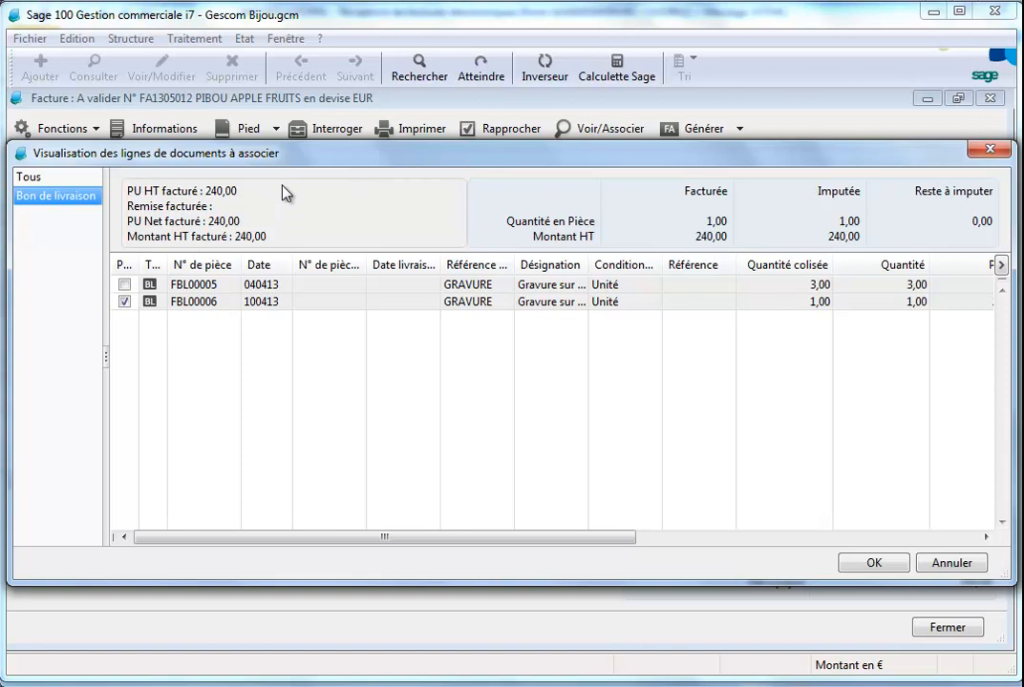
pyautogui.click(873, 563)
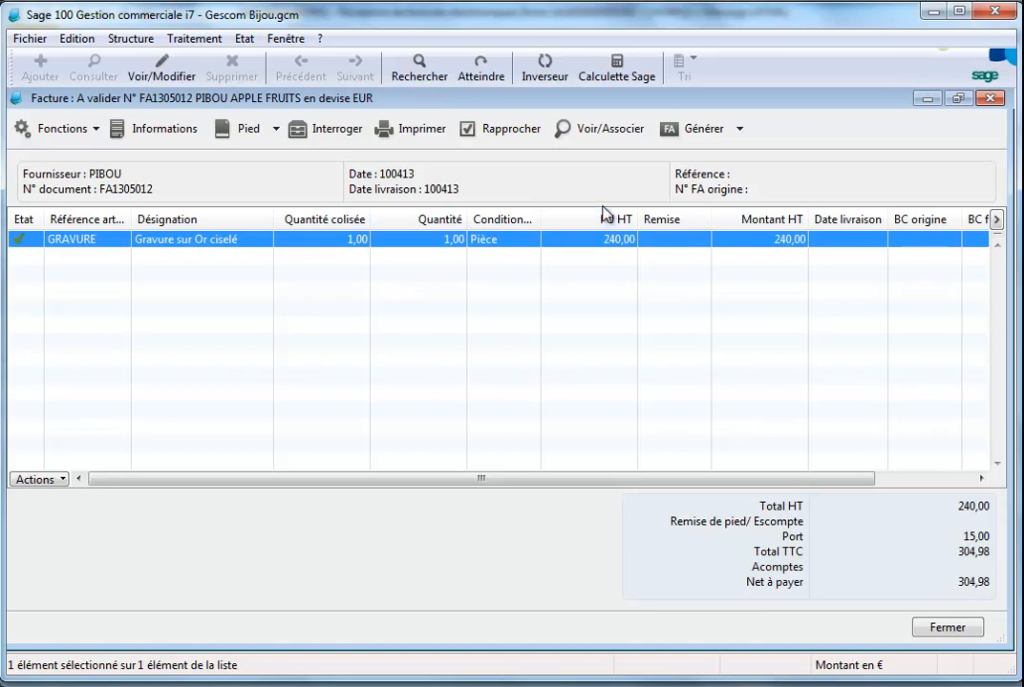
# Generate received invoice FA1305012 as purchase invoice FA1304010, transmitting a credit note request: "Les frais de port devaient être offerts !!! Merci de me faire une nouvelle facture et un avoir."
pyautogui.click(740, 130)
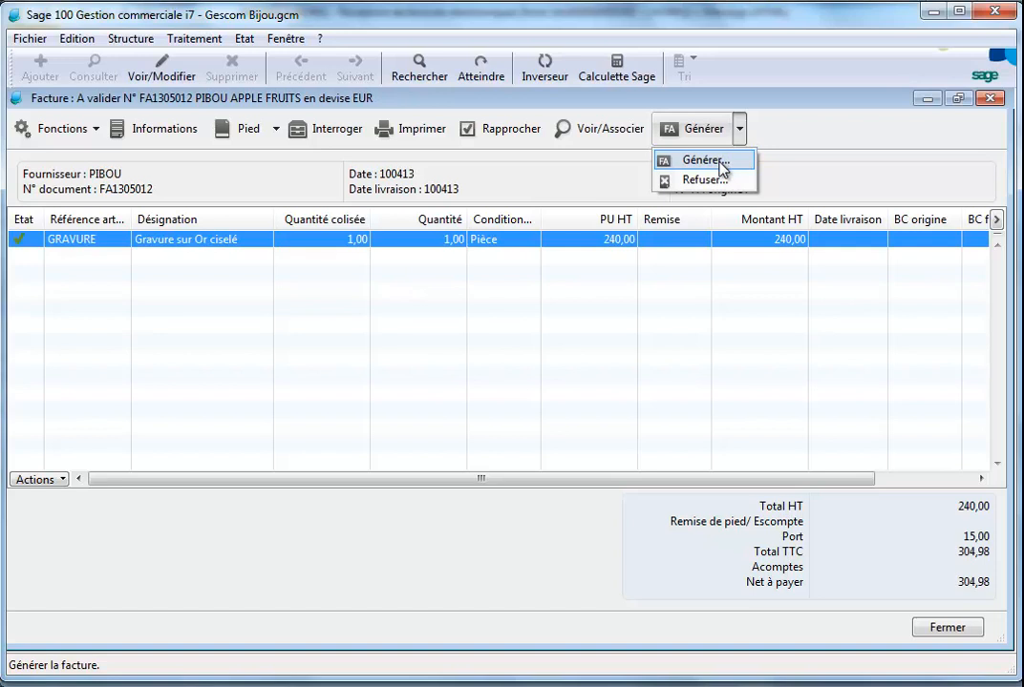
pyautogui.click(720, 166)
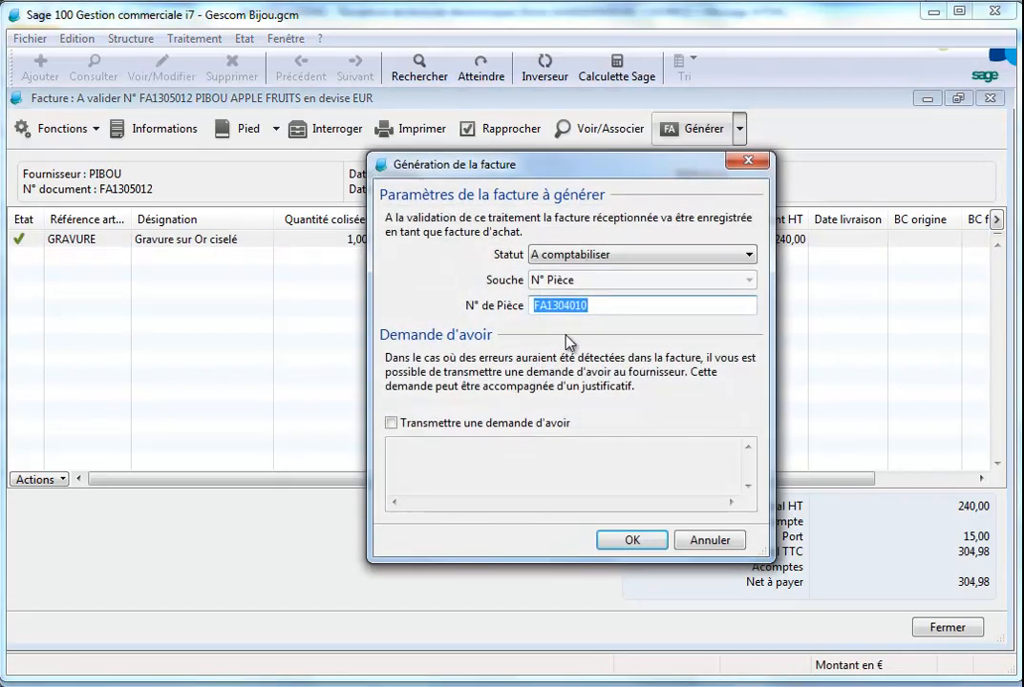
pyautogui.click(393, 426)
pyautogui.click(442, 474)
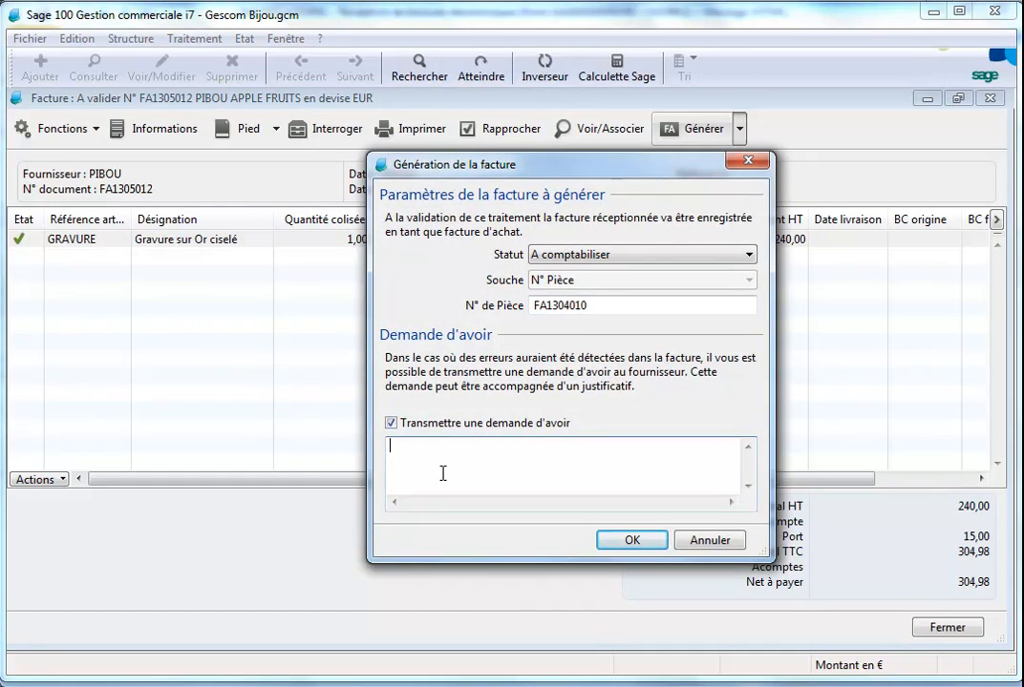
pyautogui.write('Les frais de port devaient être offer')
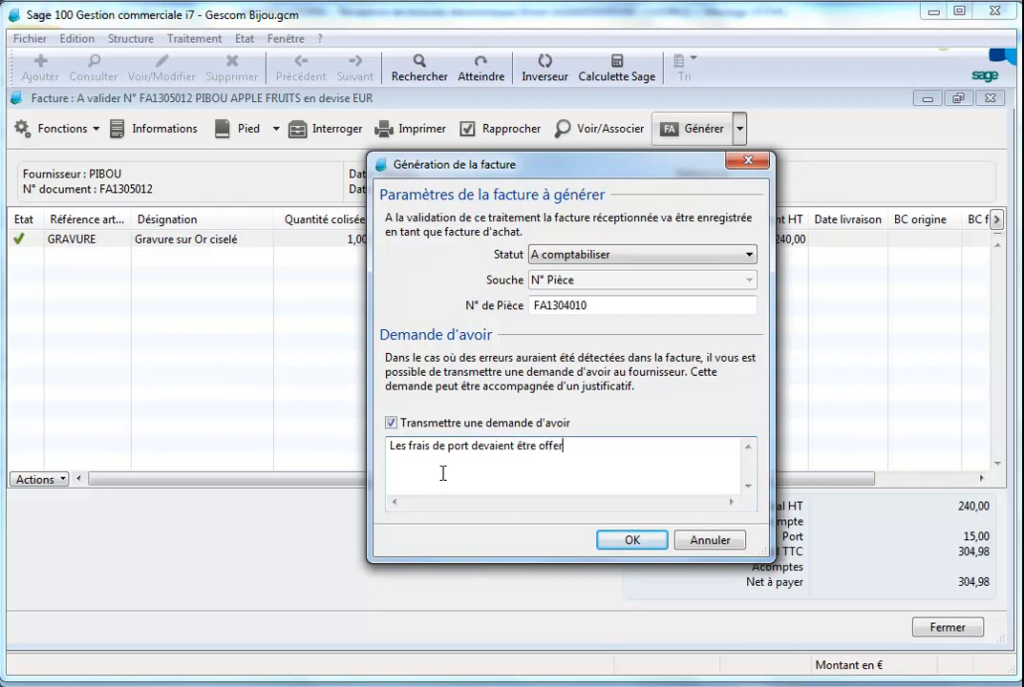
pyautogui.write('ts !!! Merci de me faire une nouvelle facture et un avoir.')
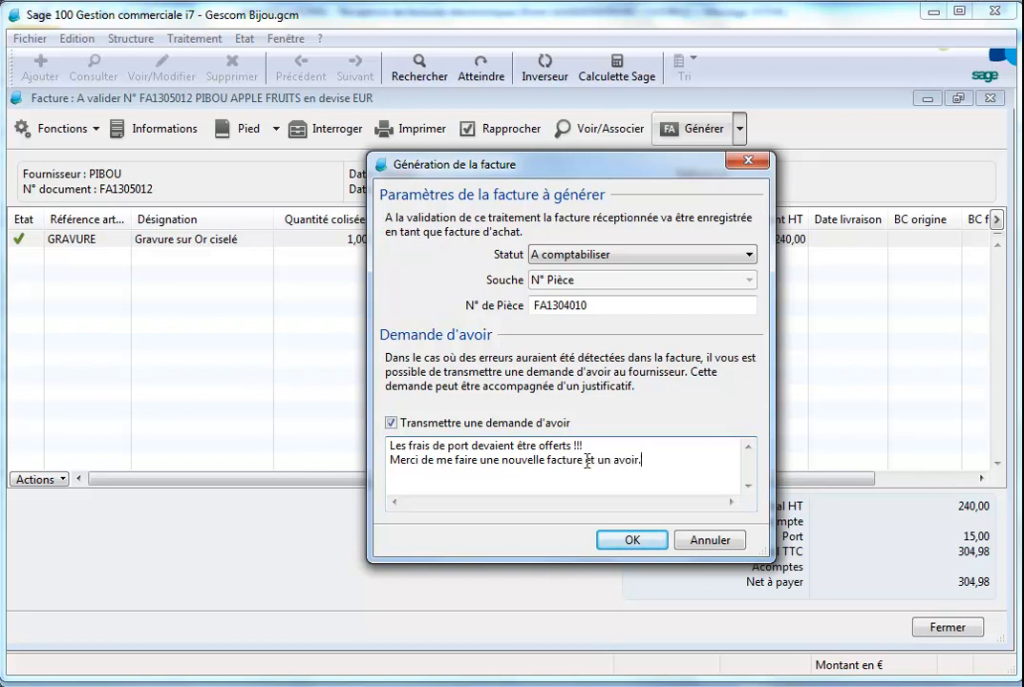
pyautogui.click(632, 542)
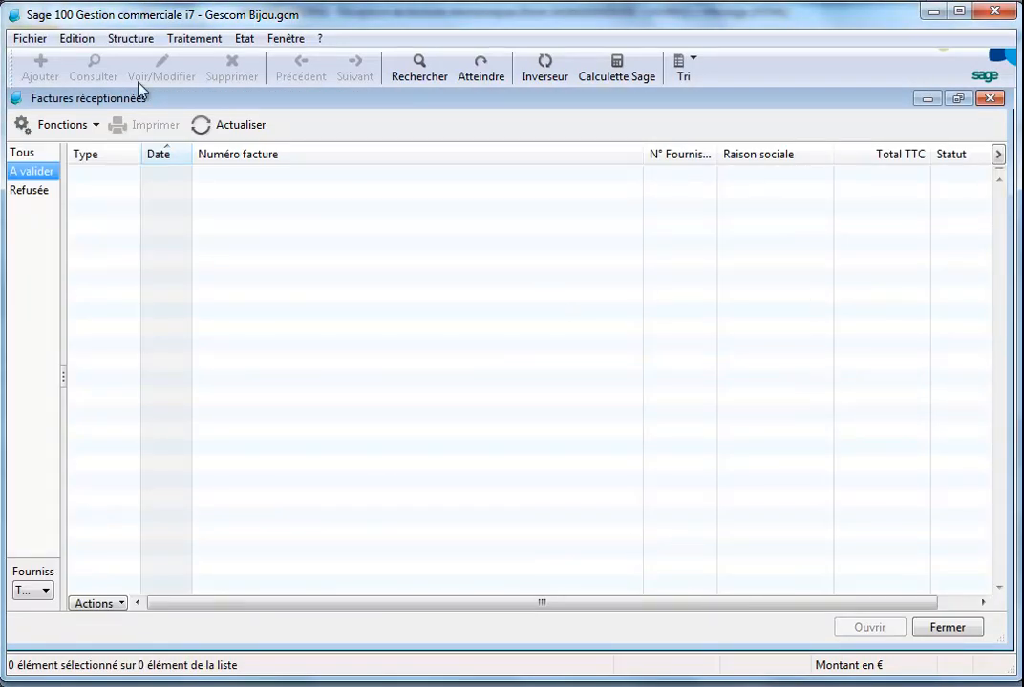
# Close the received invoices list and open purchase invoice FA1304010 from the purchase documents list
pyautogui.click(200, 132)
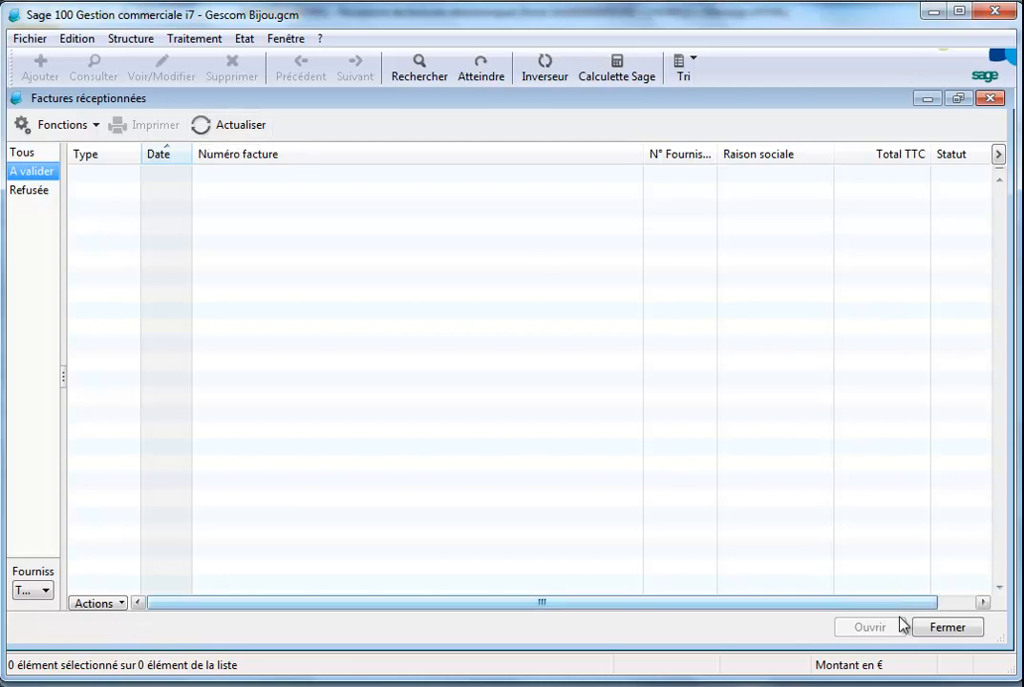
pyautogui.click(945, 632)
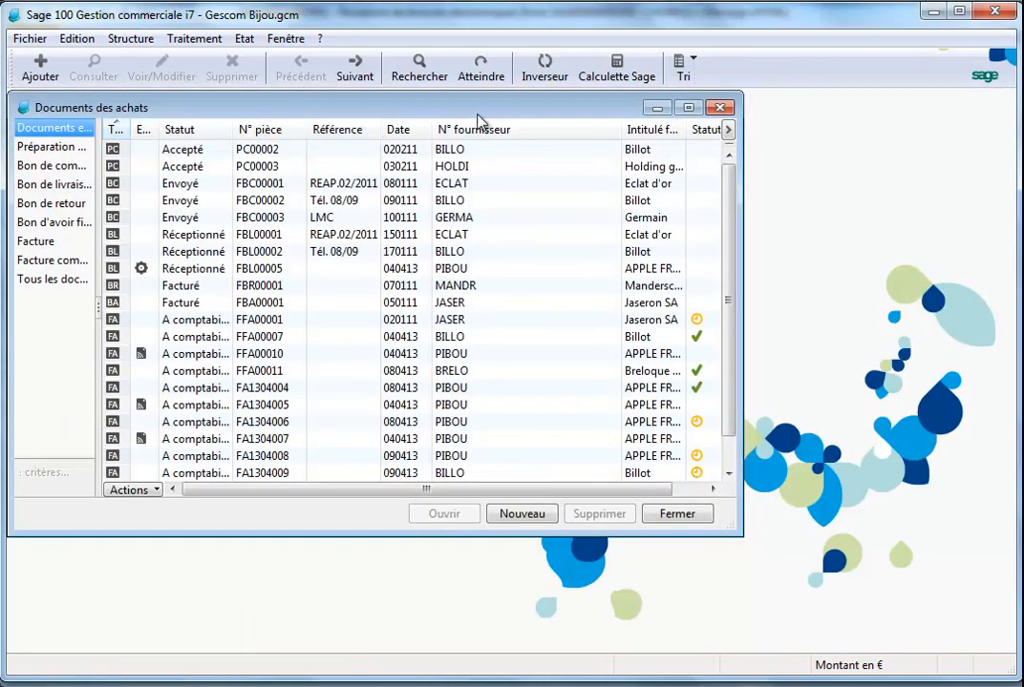
pyautogui.click(688, 108)
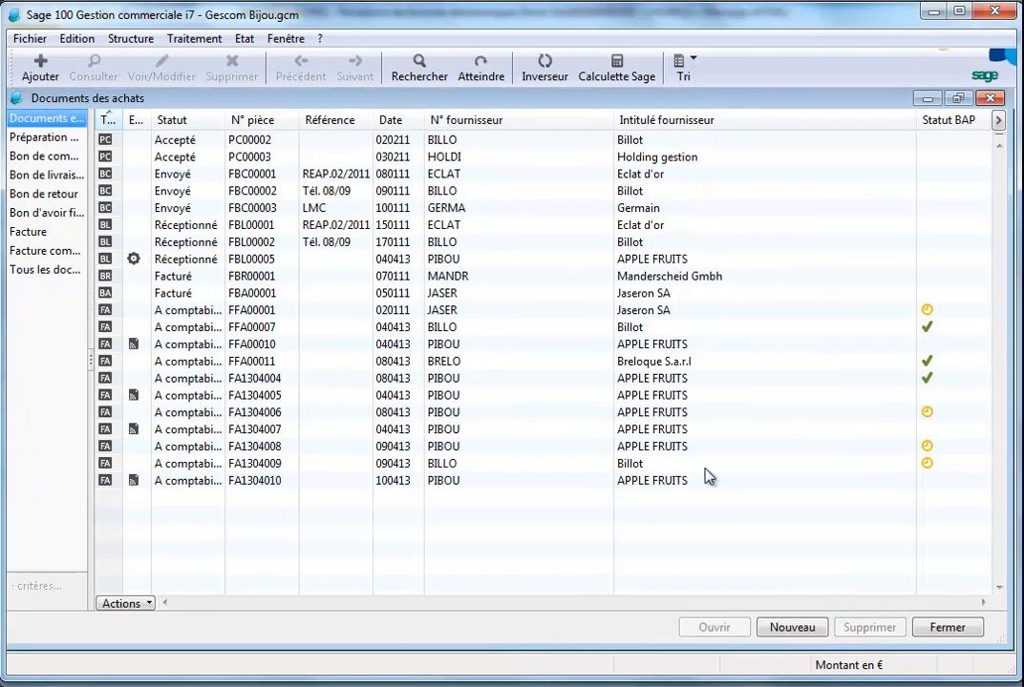
pyautogui.click(510, 481)
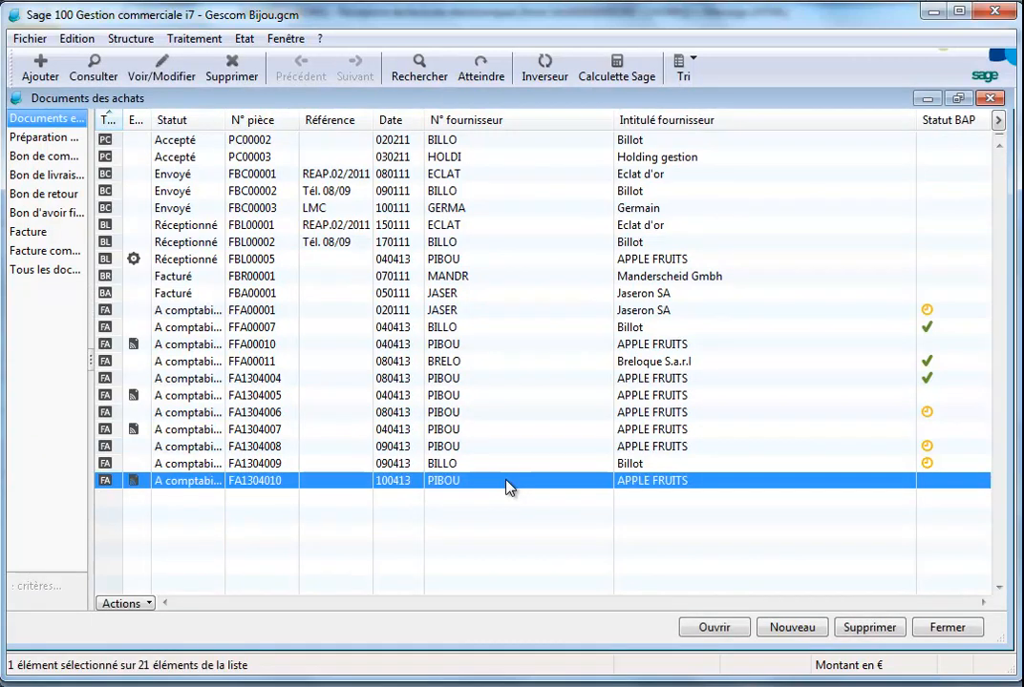
pyautogui.doubleClick(508, 482)
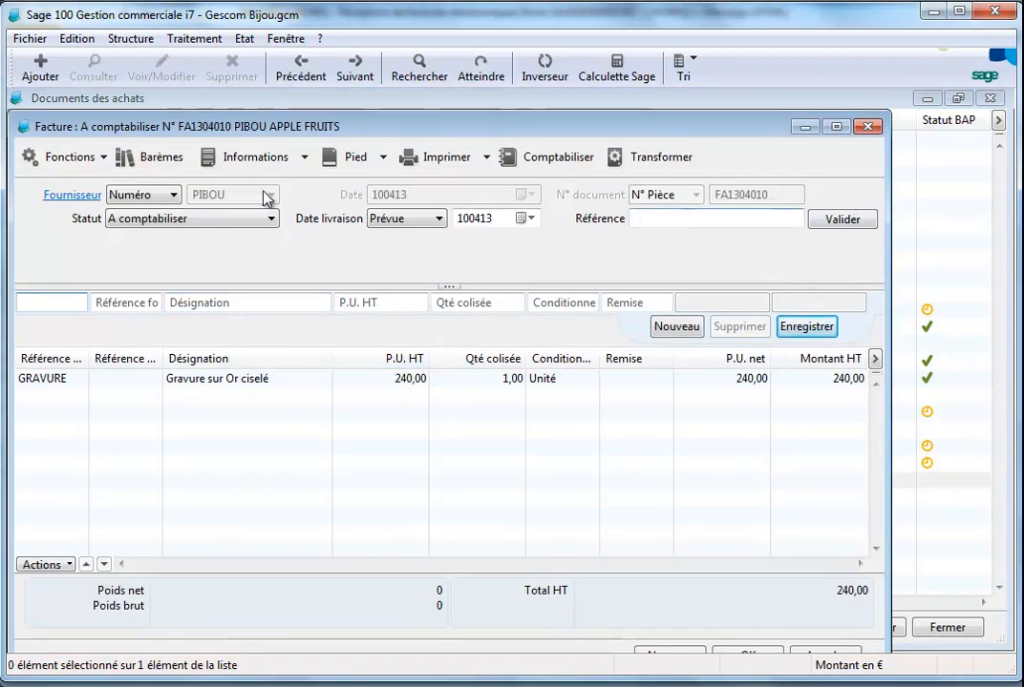
# View the eFacture PDF of invoice FA1304010 down to its totals, then close the PDF
pyautogui.click(105, 158)
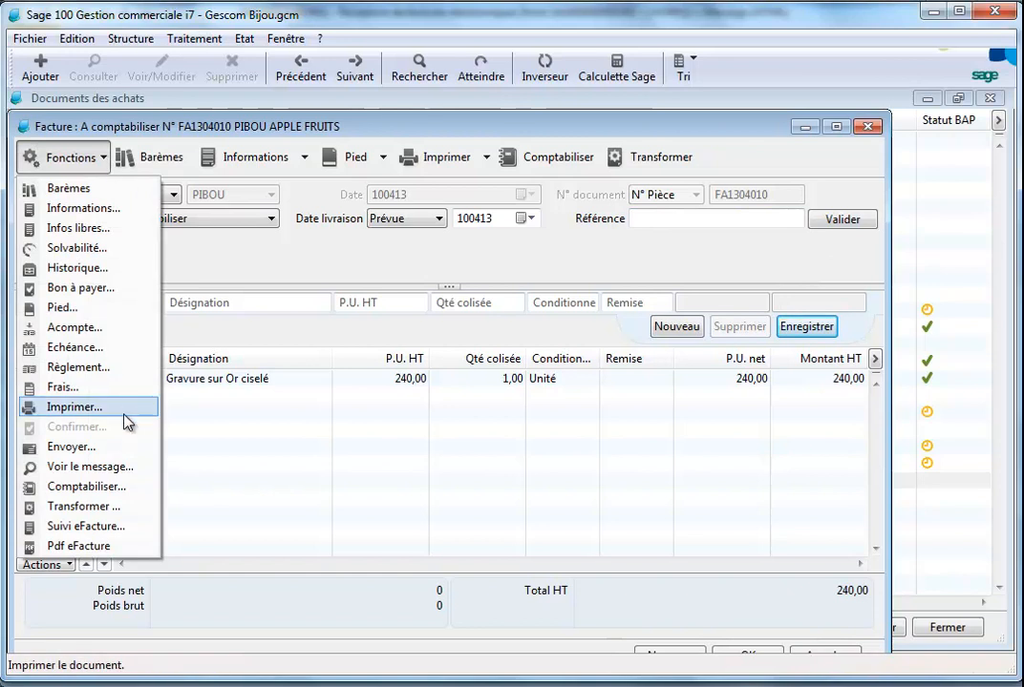
pyautogui.click(81, 546)
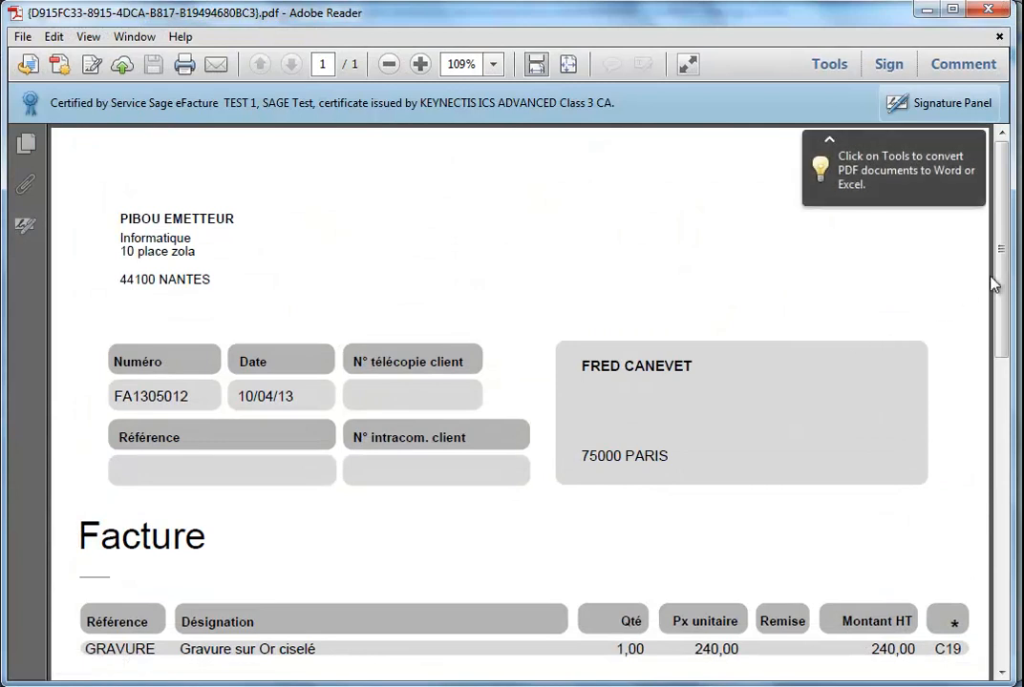
pyautogui.moveTo(1001, 283); pyautogui.dragTo(1004, 549)
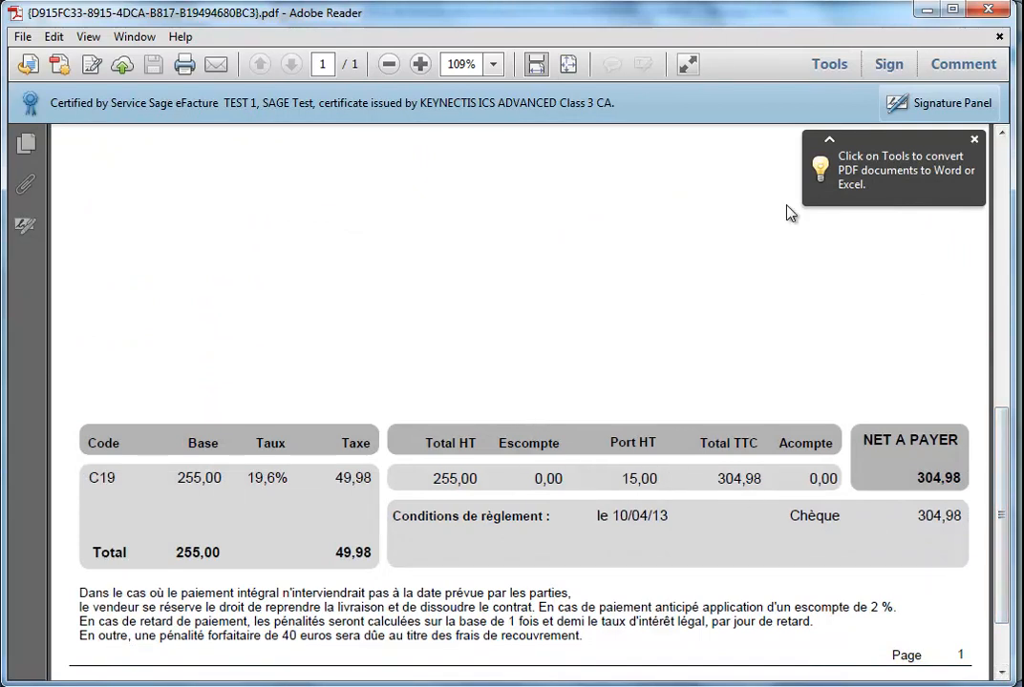
pyautogui.click(987, 11)
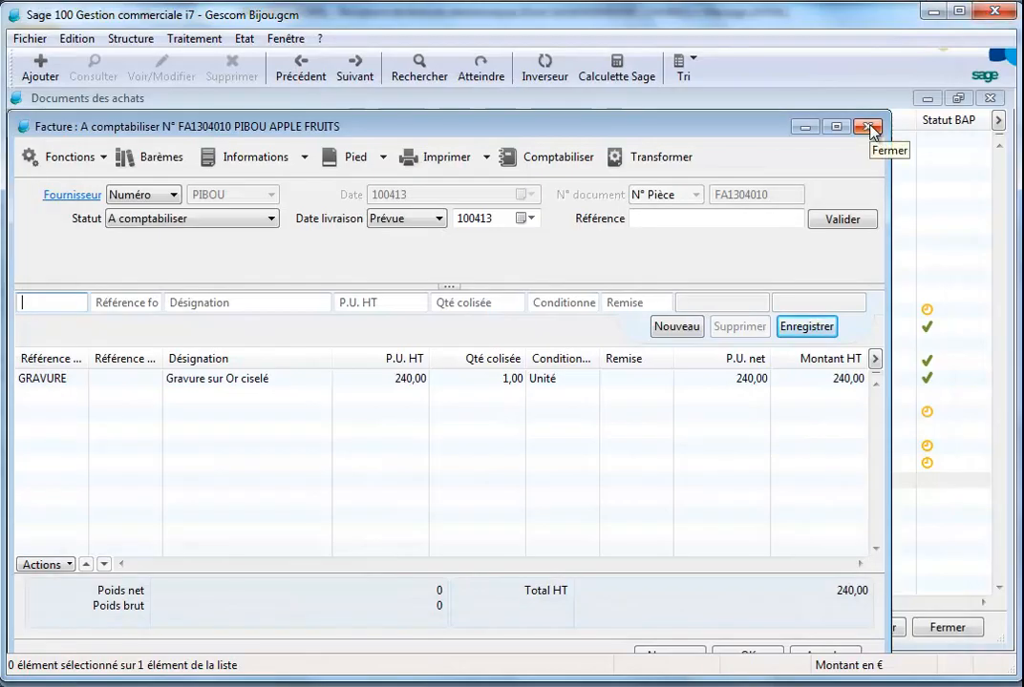
# Close the invoice and, in the Sage eFacture portal, review supplier invoice FA1305012 among those in payment validation
pyautogui.click(868, 128)
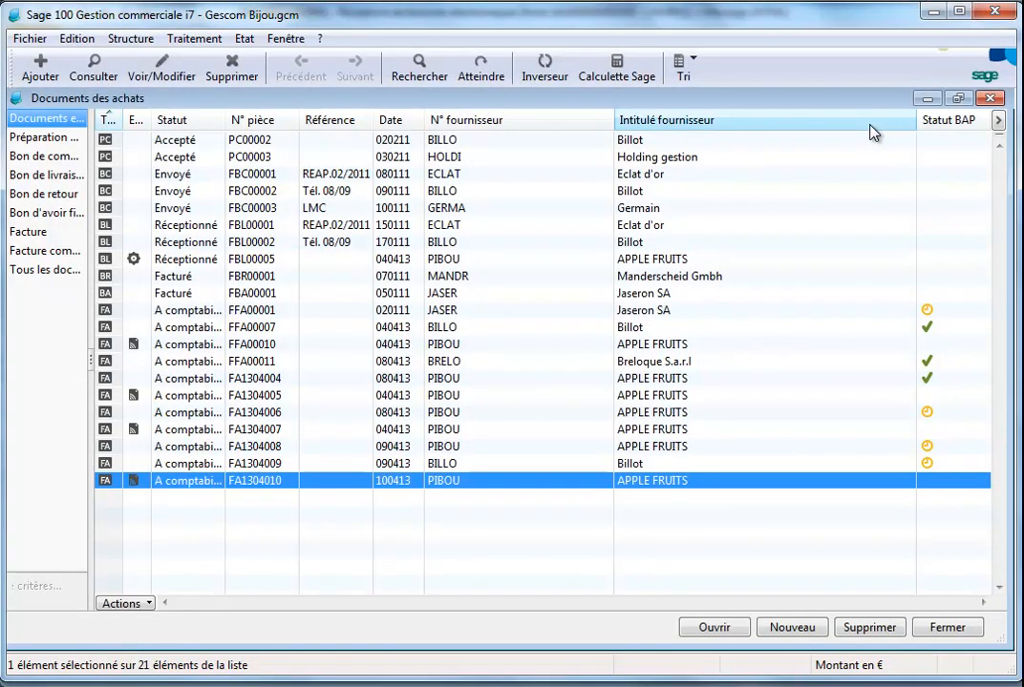
pyautogui.click(207, 46)
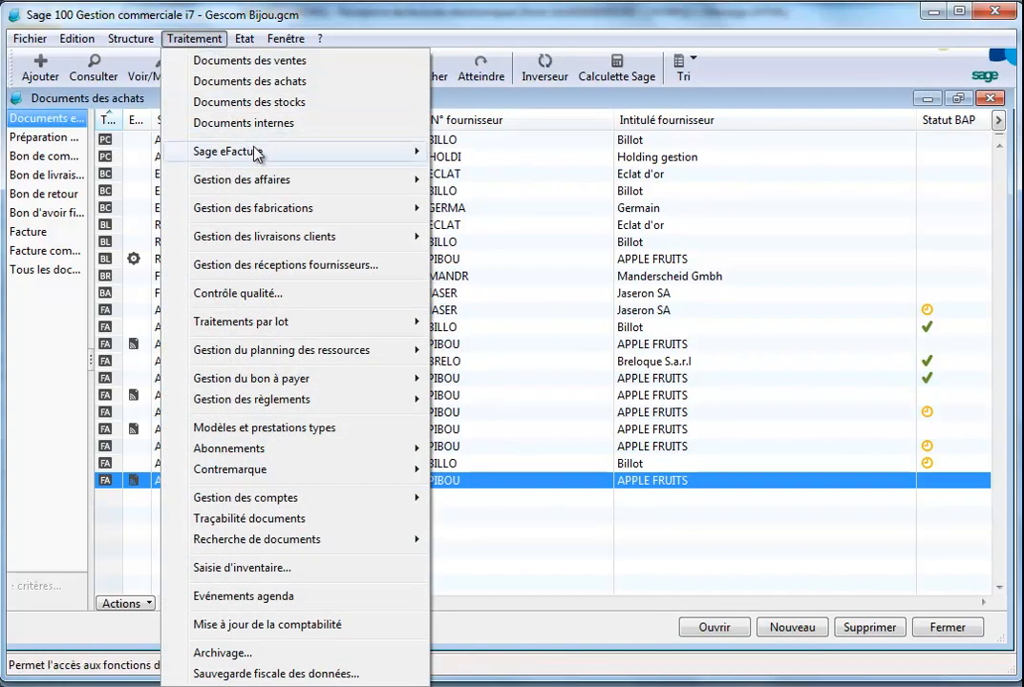
pyautogui.moveTo(267, 156)
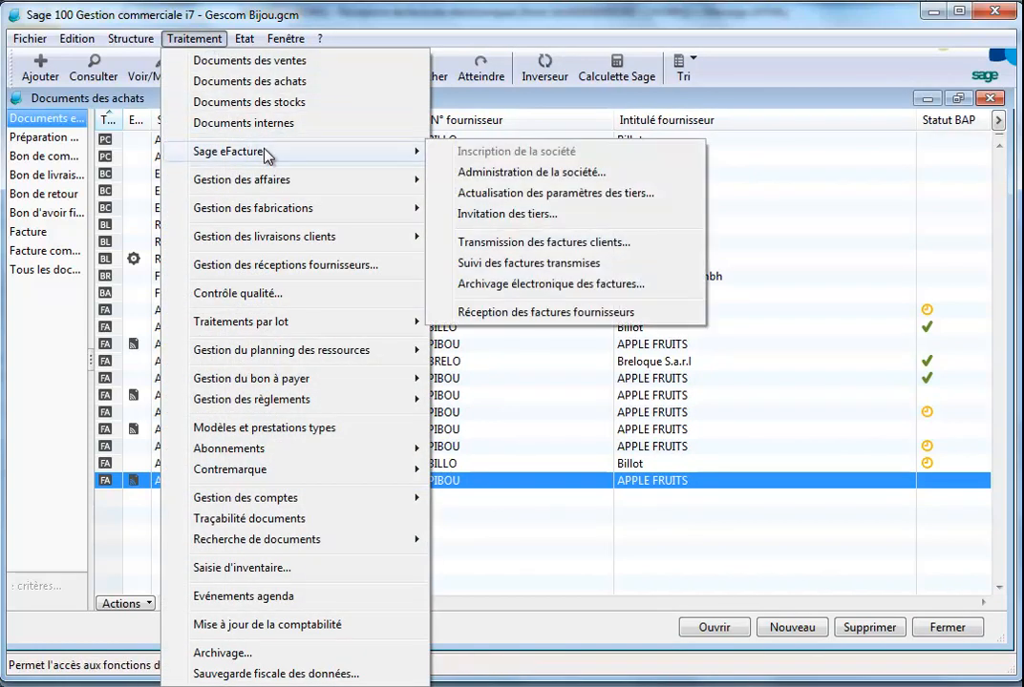
pyautogui.click(545, 173)
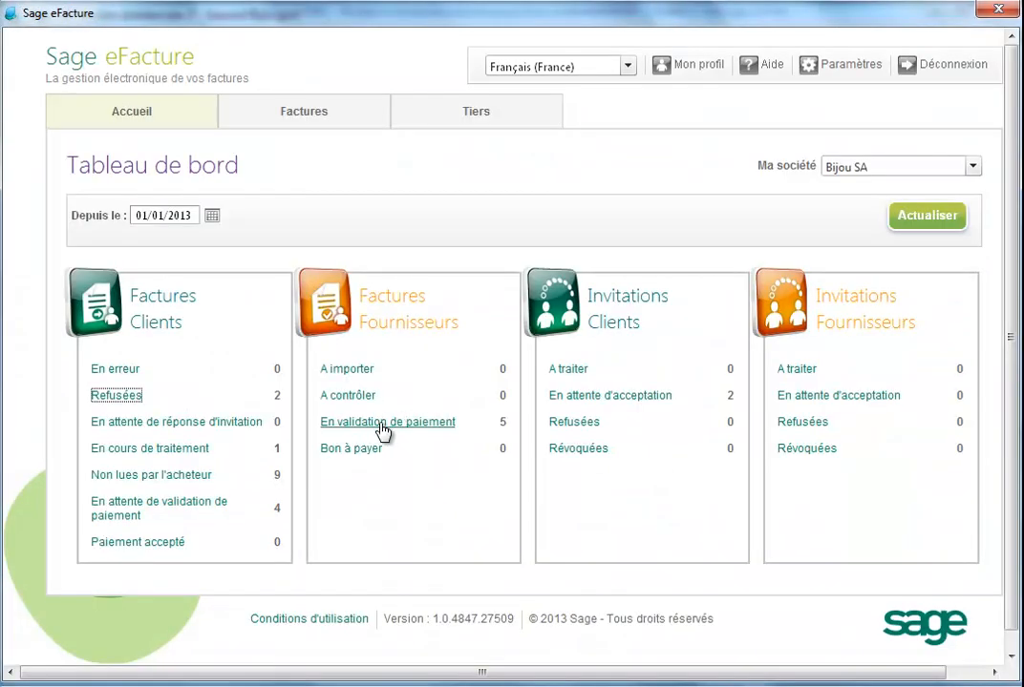
pyautogui.click(383, 428)
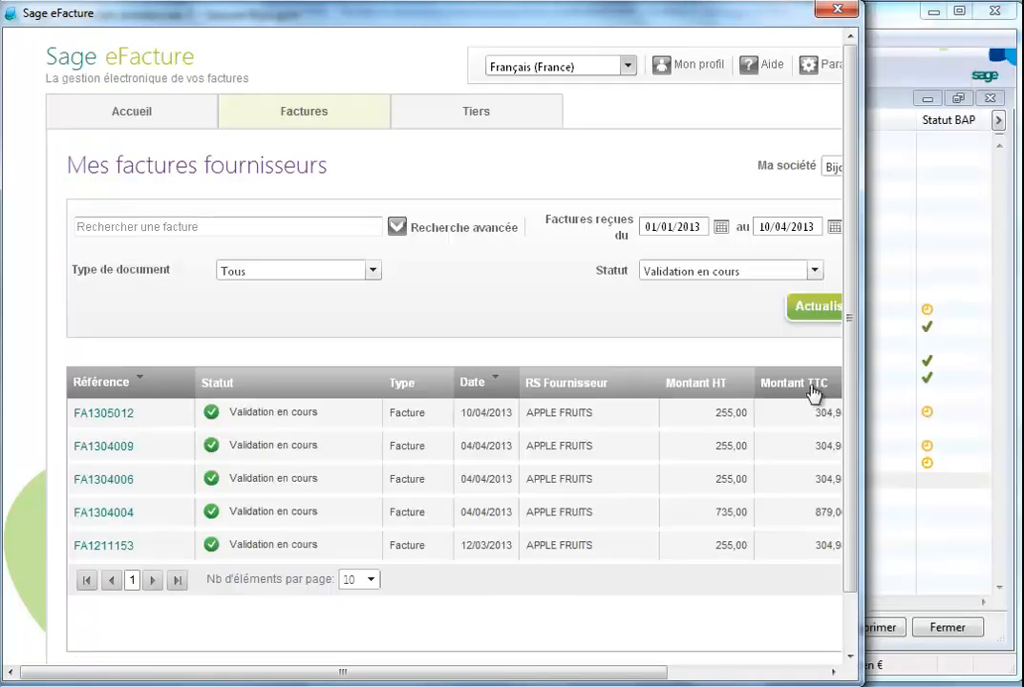
pyautogui.moveTo(852, 393); pyautogui.dragTo(1017, 384)
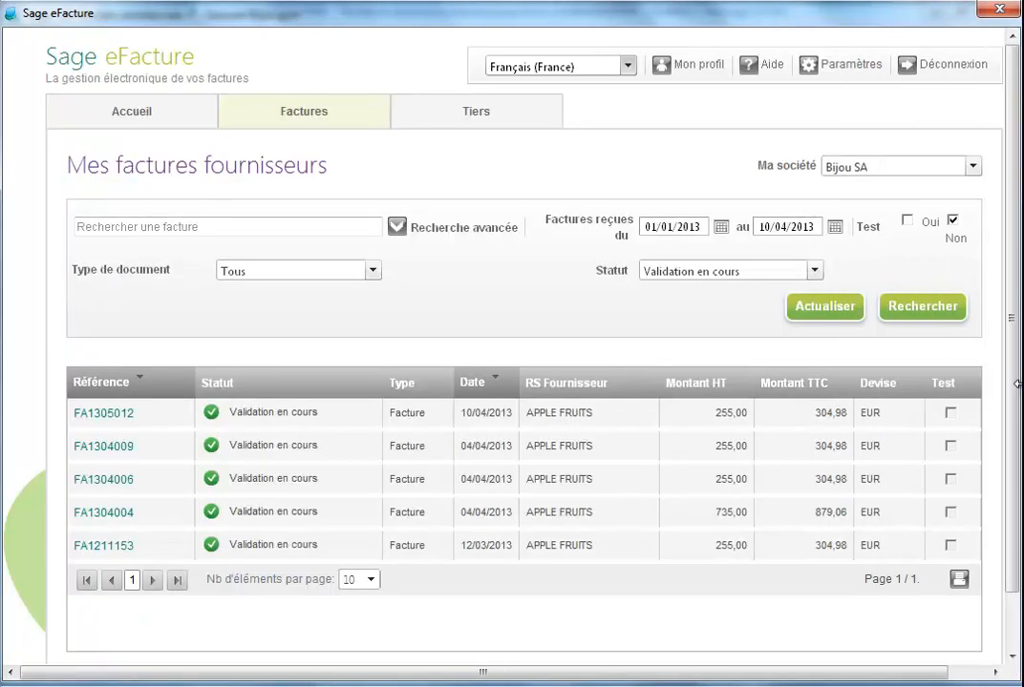
pyautogui.click(99, 416)
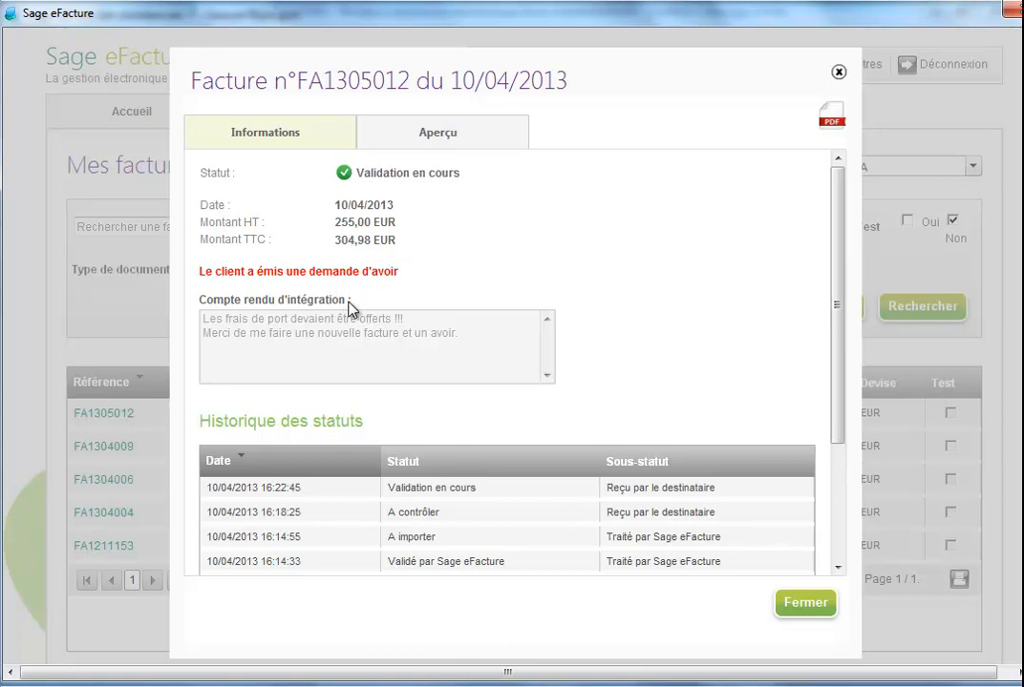
pyautogui.click(803, 604)
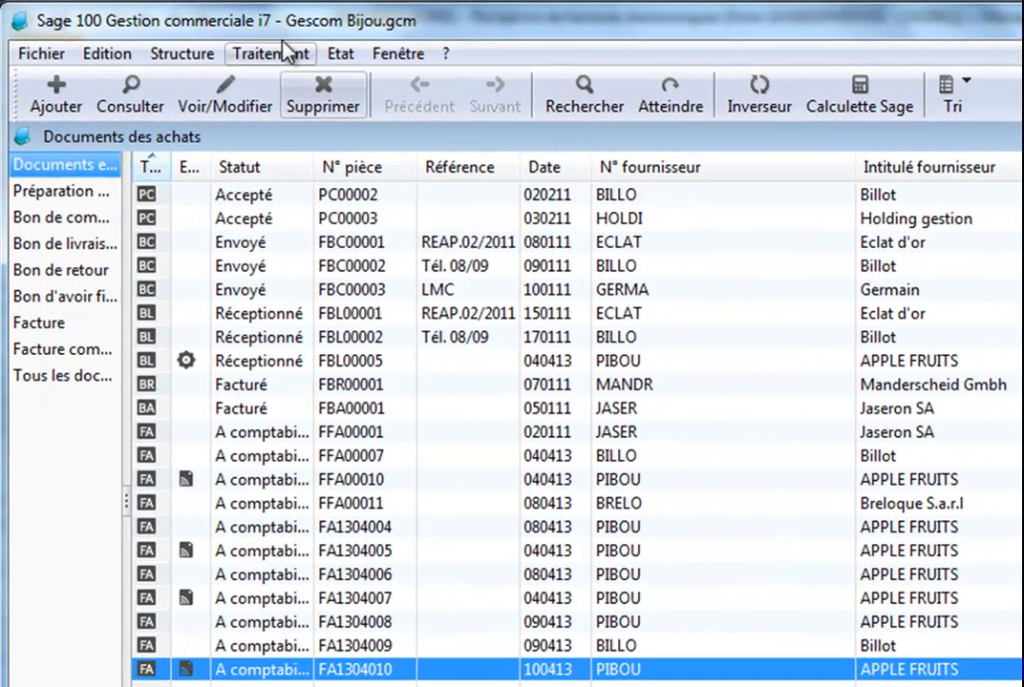
# Open newly received supplier invoice FA1305013 and generate it as purchase invoice FA1304011 with default settings
pyautogui.click(275, 54)
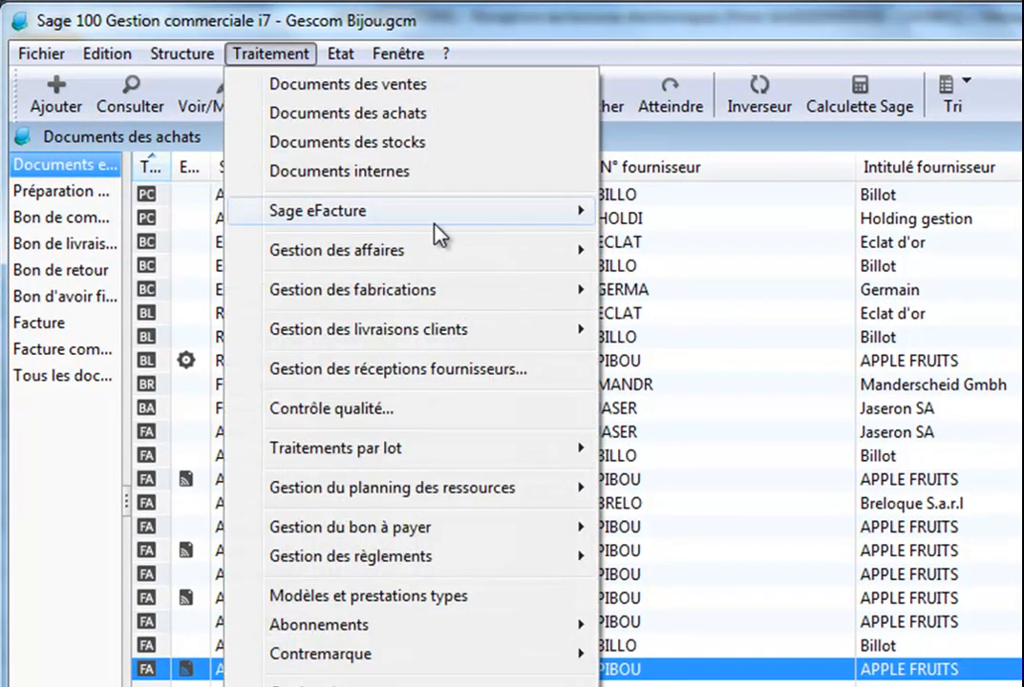
pyautogui.moveTo(435, 235)
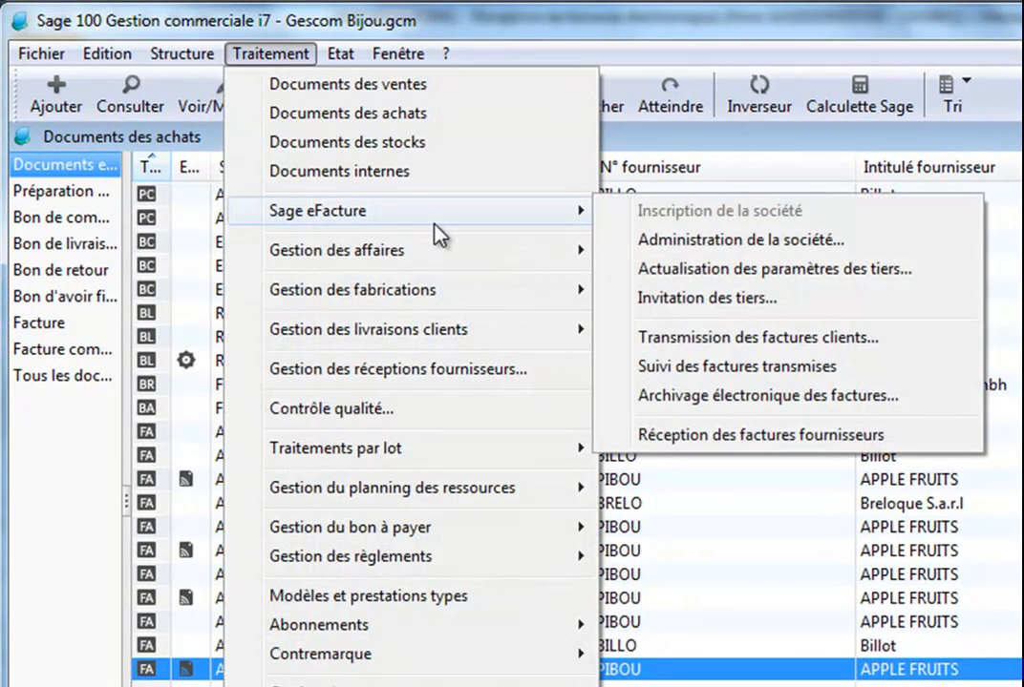
pyautogui.click(714, 441)
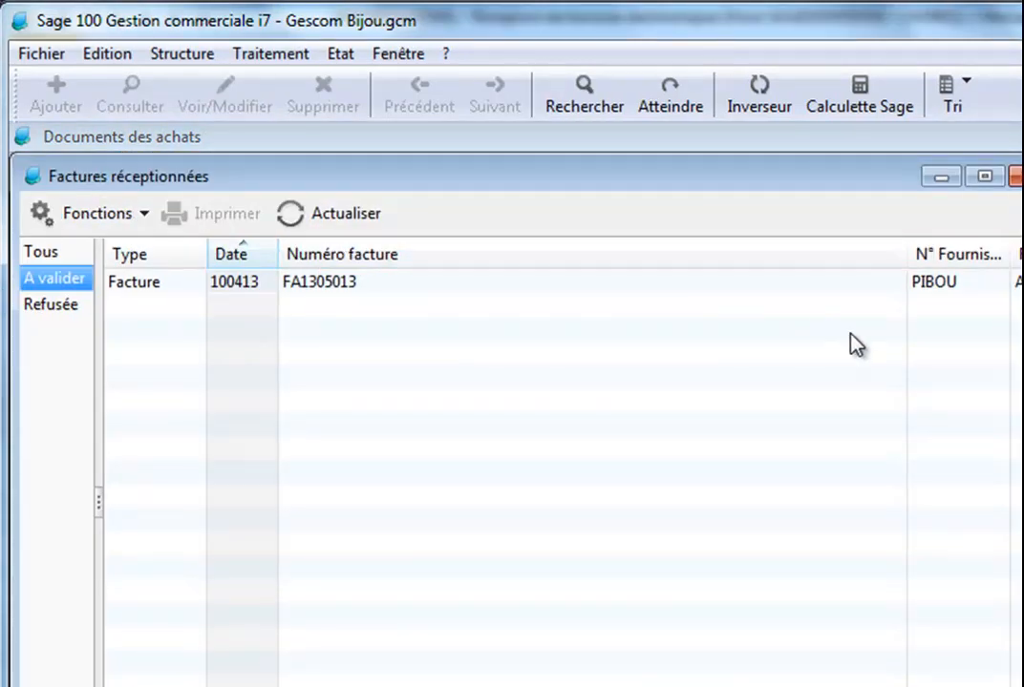
pyautogui.doubleClick(715, 177)
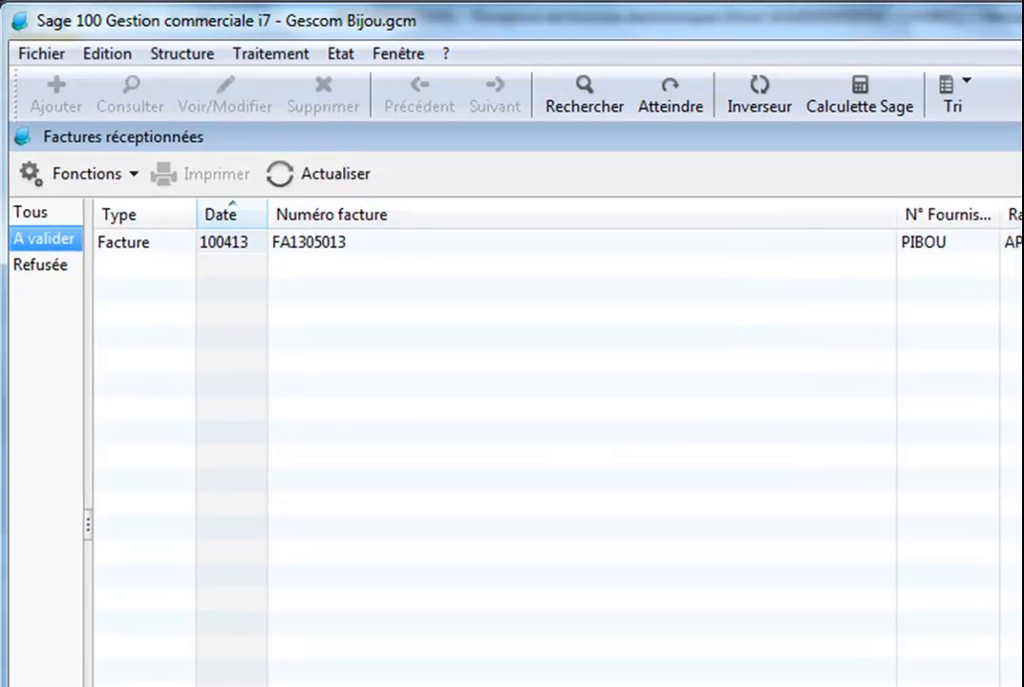
pyautogui.click(1014, 242)
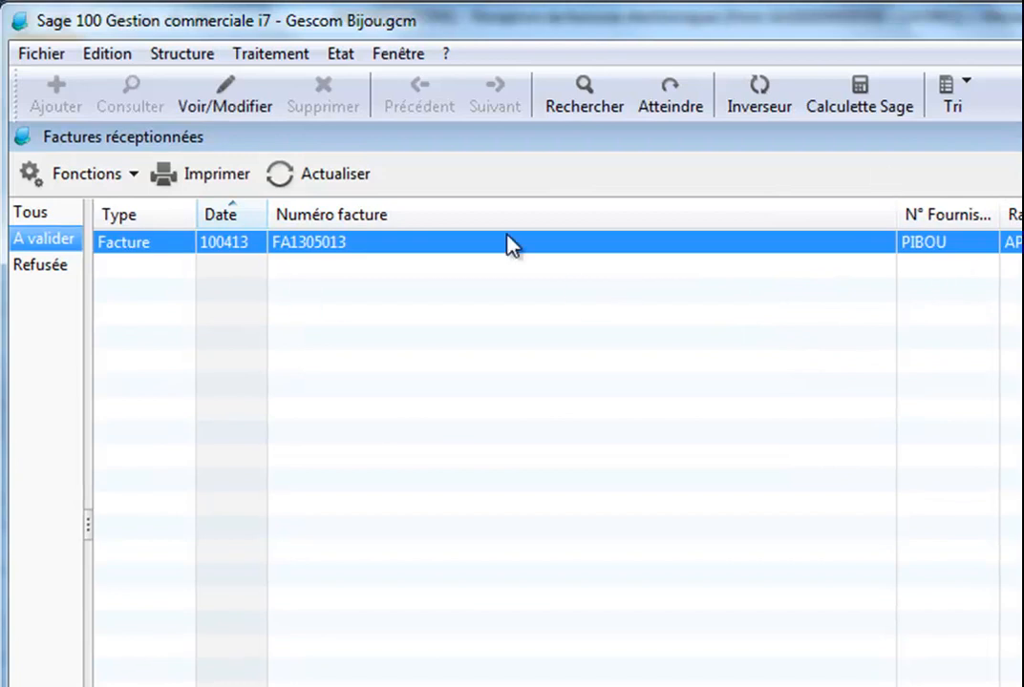
pyautogui.doubleClick(532, 242)
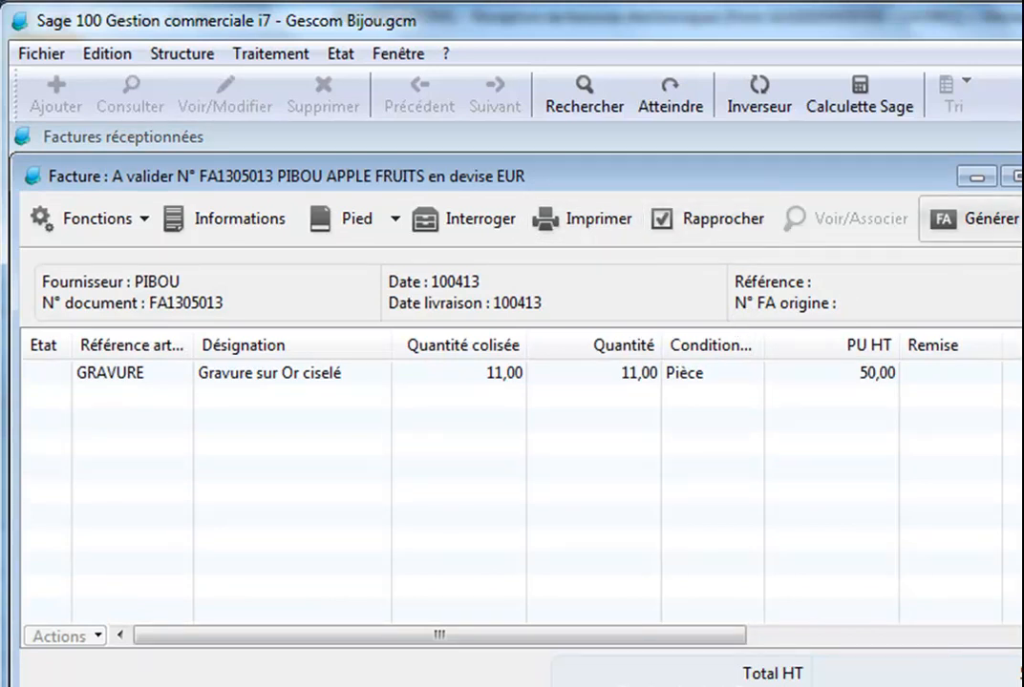
pyautogui.click(998, 212)
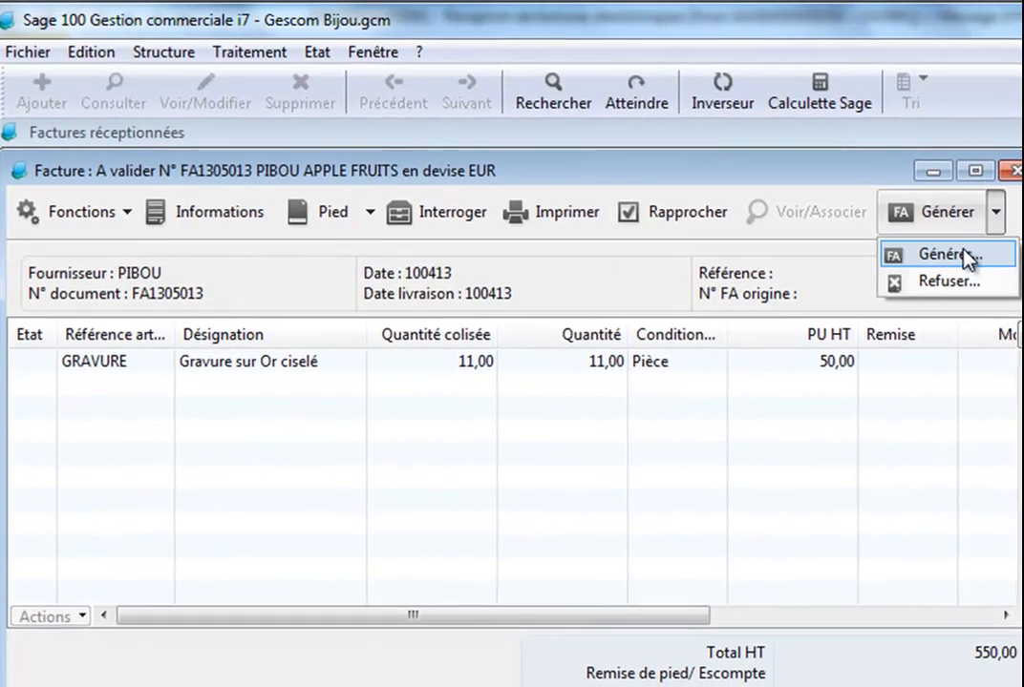
pyautogui.click(968, 256)
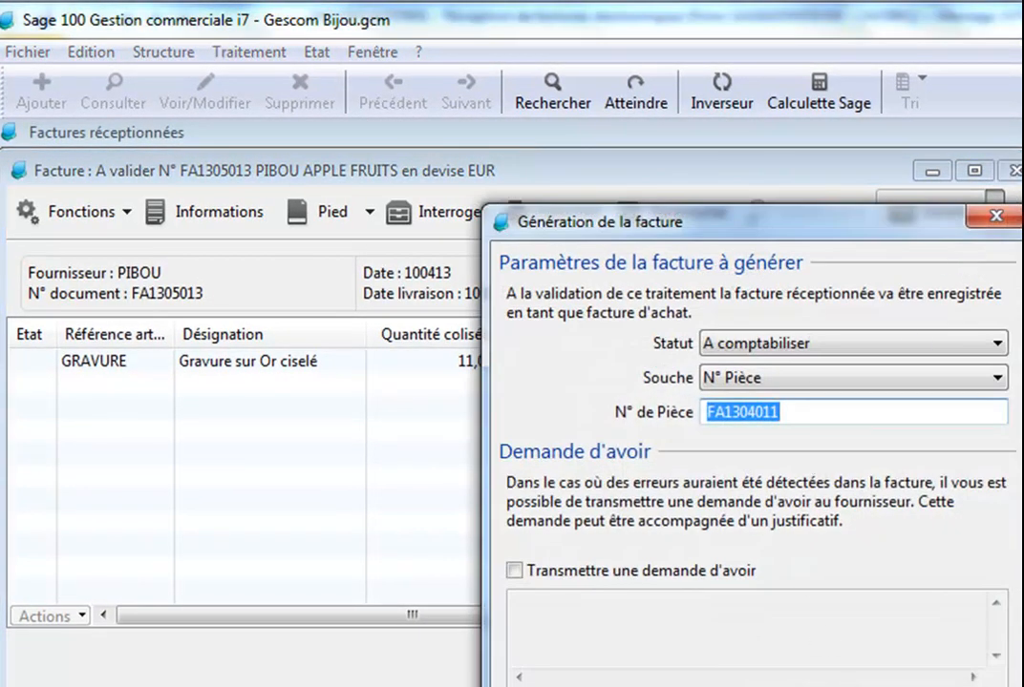
pyautogui.press('Return')
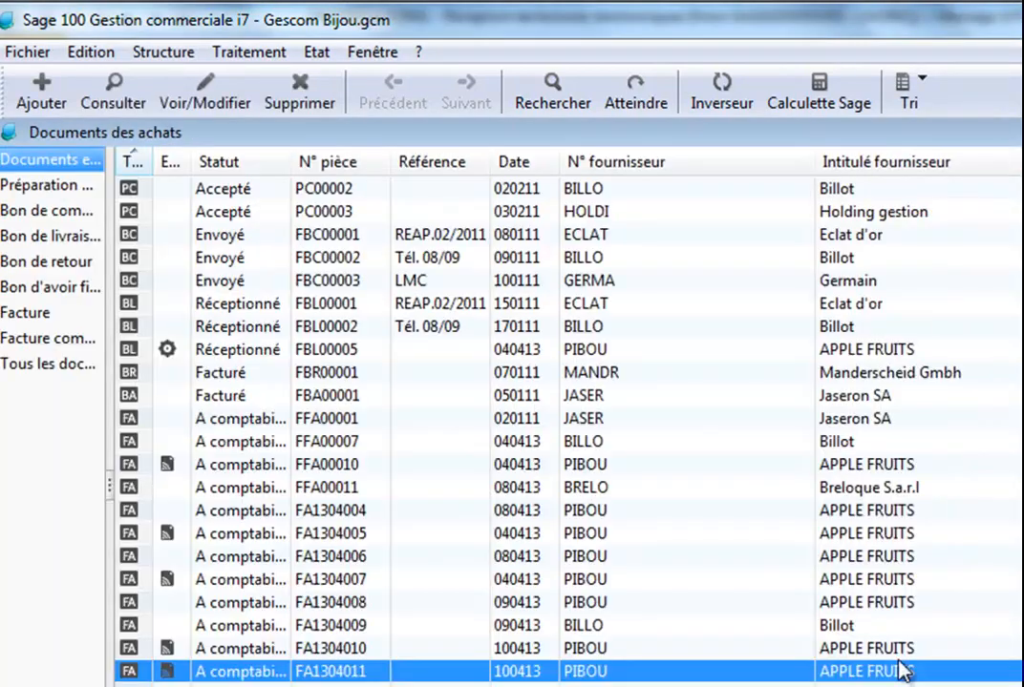
# Open purchase invoice FA1304011 and set its new payment authorization (BAP) status to Bon à payer
pyautogui.doubleClick(713, 673)
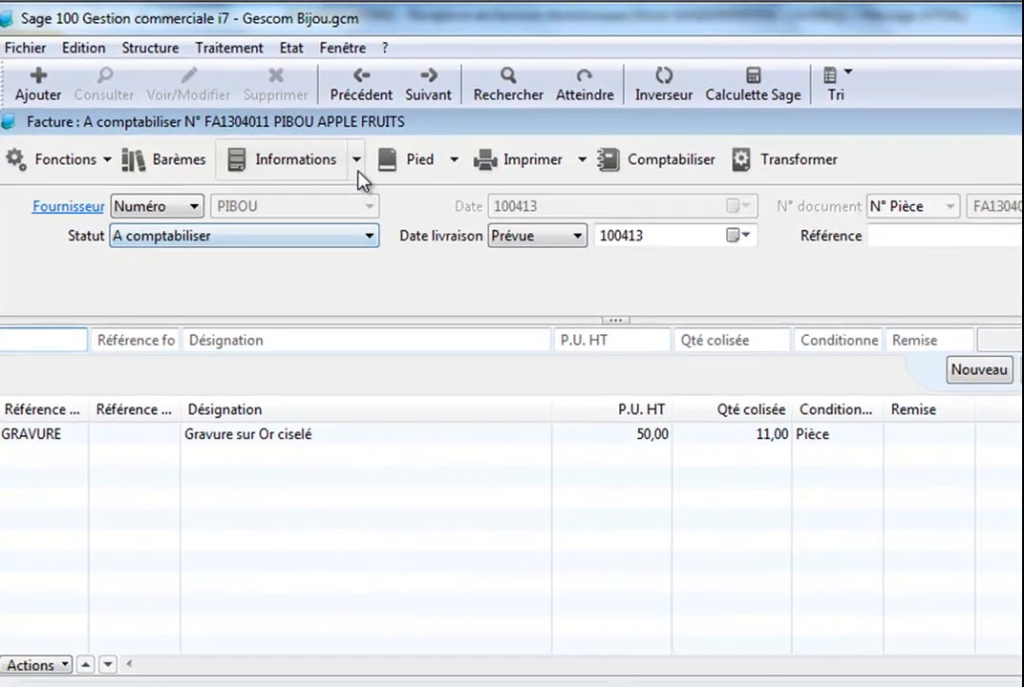
pyautogui.click(357, 162)
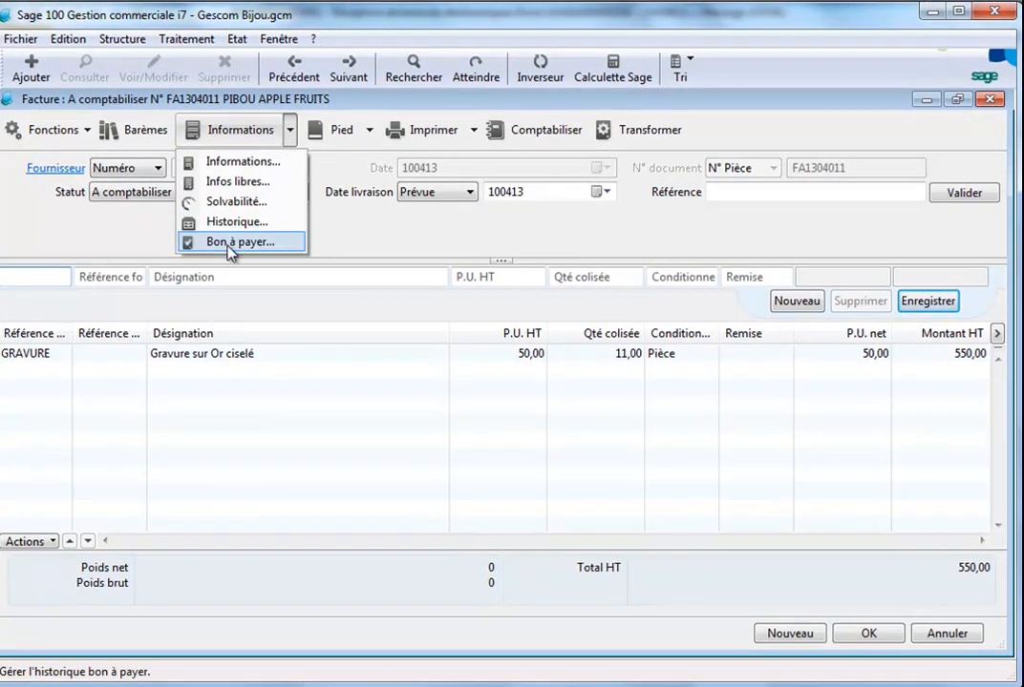
pyautogui.click(229, 245)
pyautogui.click(676, 235)
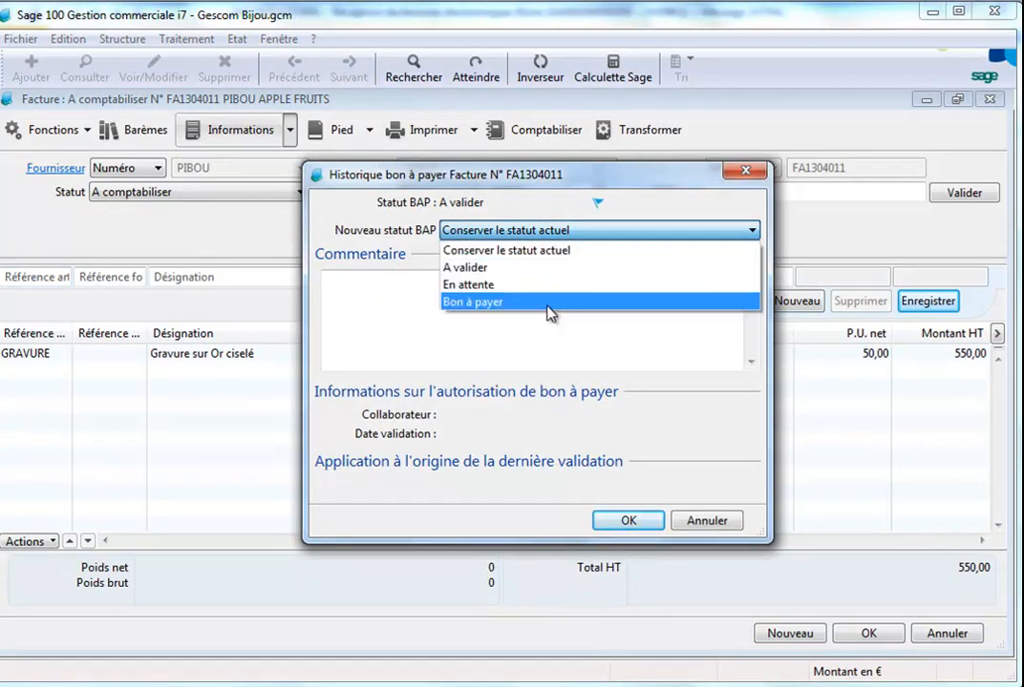
pyautogui.click(484, 303)
# Add the comment "OK c'est bon pour cette facture !", confirm the payment authorization and close the invoice
pyautogui.write("OK c'est obon")
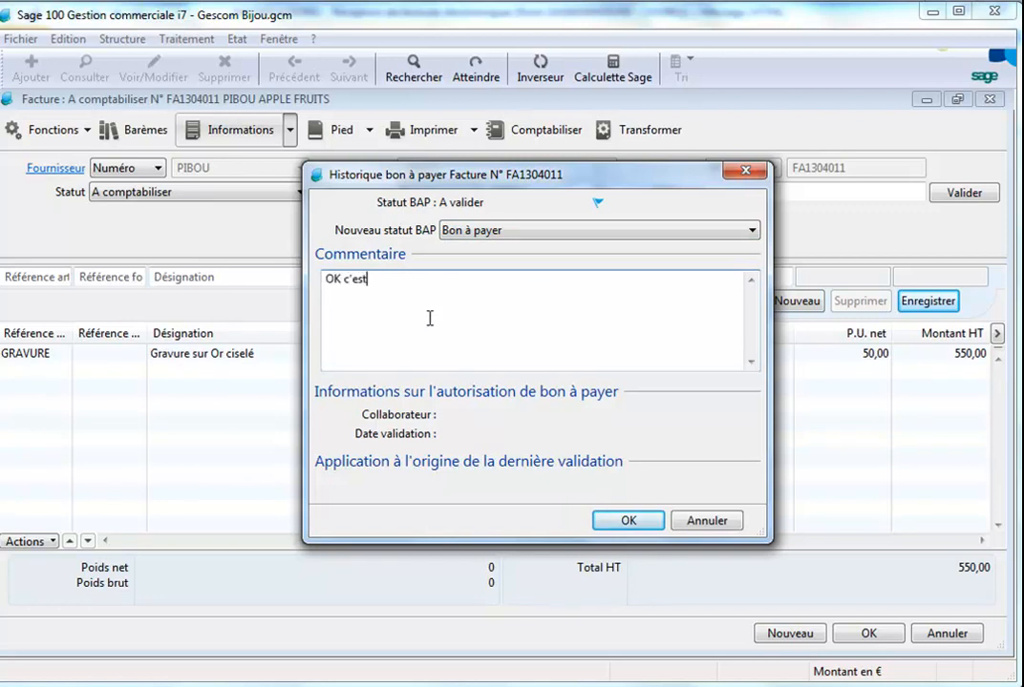
pyautogui.press('BackSpace')
pyautogui.press('BackSpace')
pyautogui.press('BackSpace')
pyautogui.press('BackSpace')
pyautogui.write('bon pour cettt')
pyautogui.press('BackSpace')
pyautogui.write('e facture !')
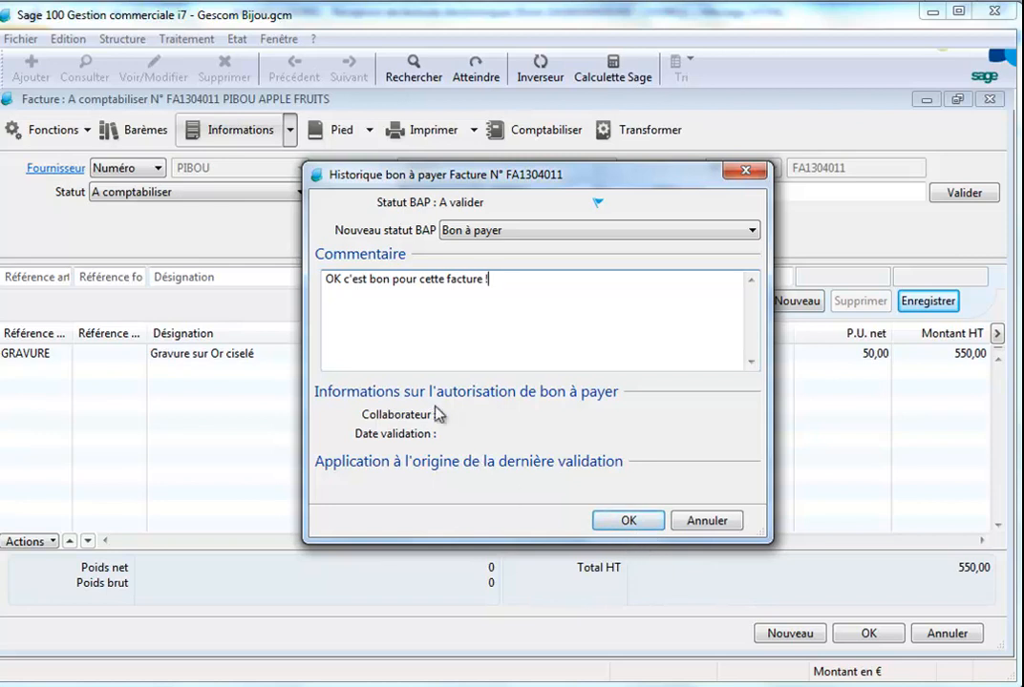
pyautogui.click(626, 522)
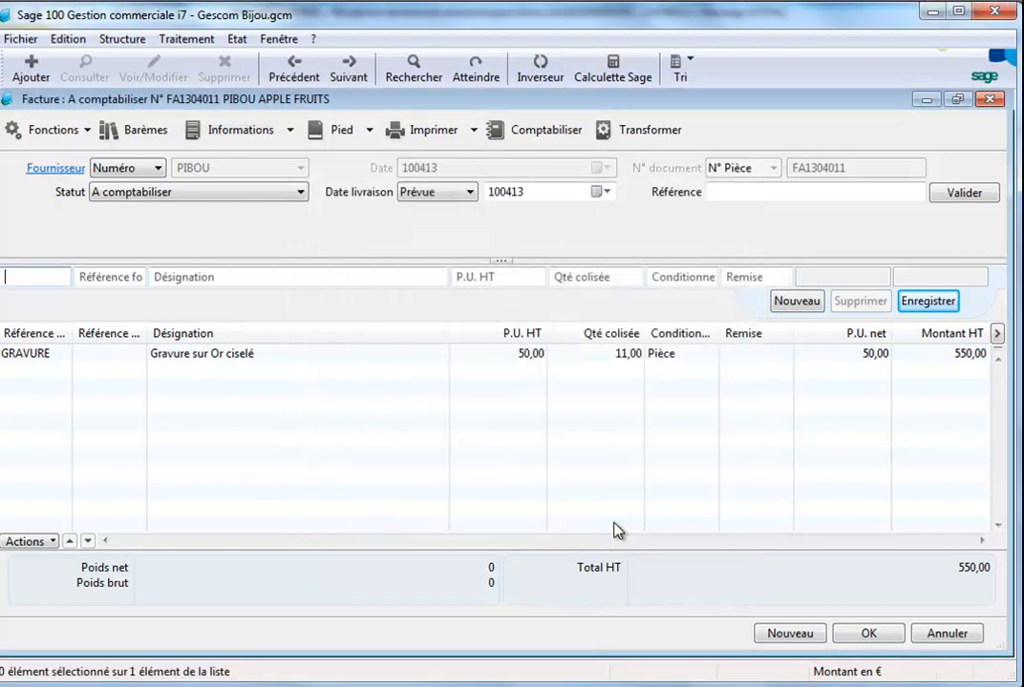
pyautogui.click(866, 631)
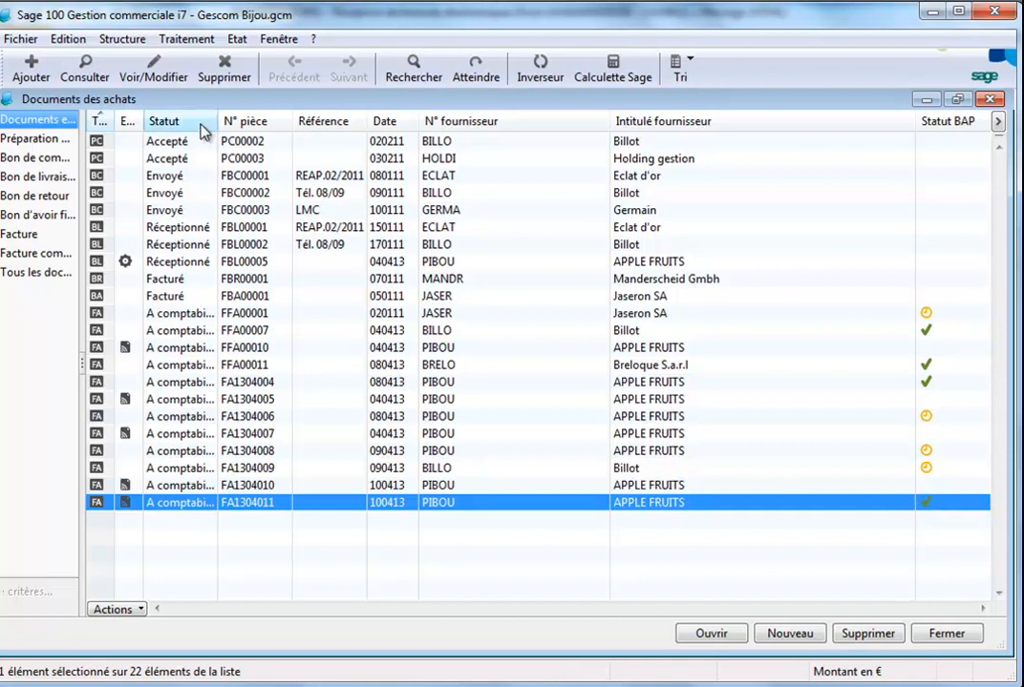
# Transmit the payment authorizations to the suppliers and confirm the processing
pyautogui.click(188, 39)
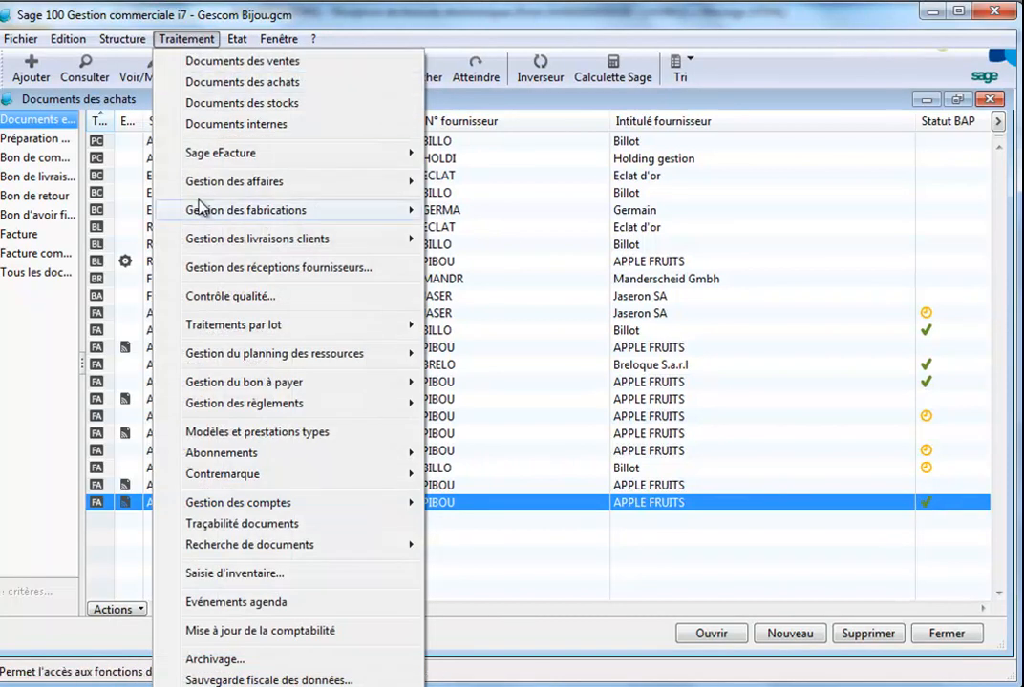
pyautogui.moveTo(272, 387)
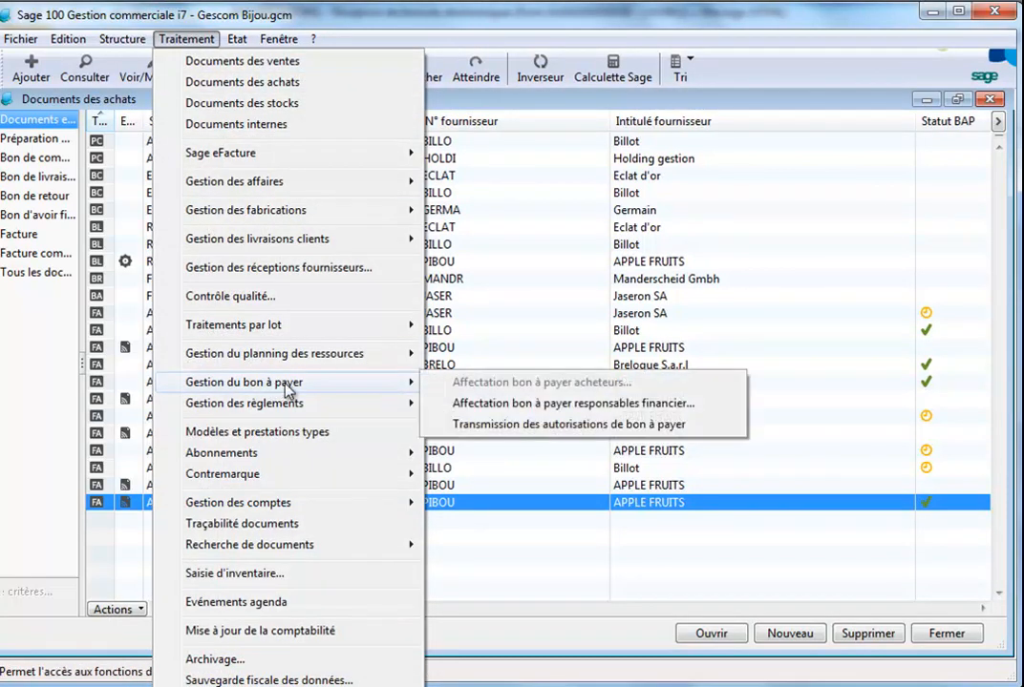
pyautogui.click(551, 437)
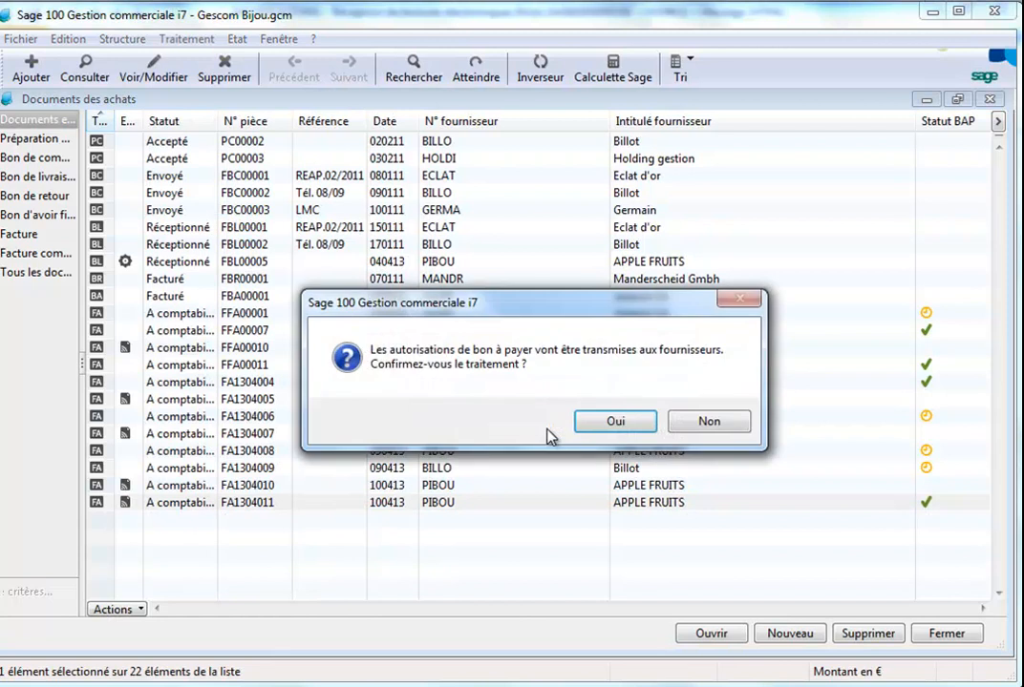
pyautogui.click(615, 423)
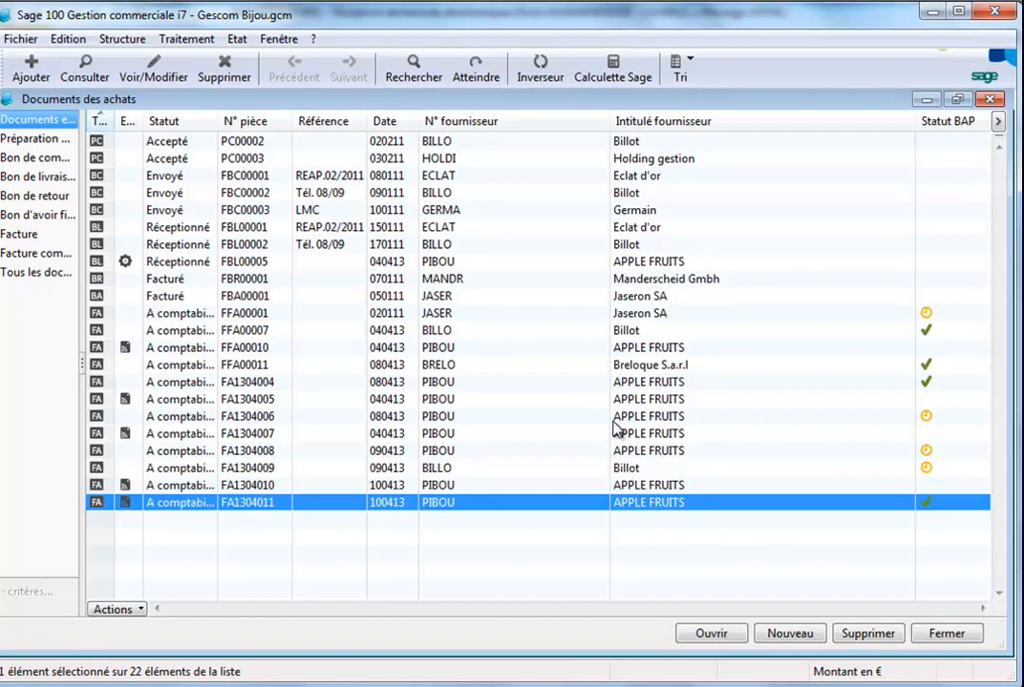
# Open the Sage eFacture company administration portal, review supplier invoice FA1305013 among Bon à payer invoices, and close the portal
pyautogui.click(190, 43)
pyautogui.moveTo(320, 158)
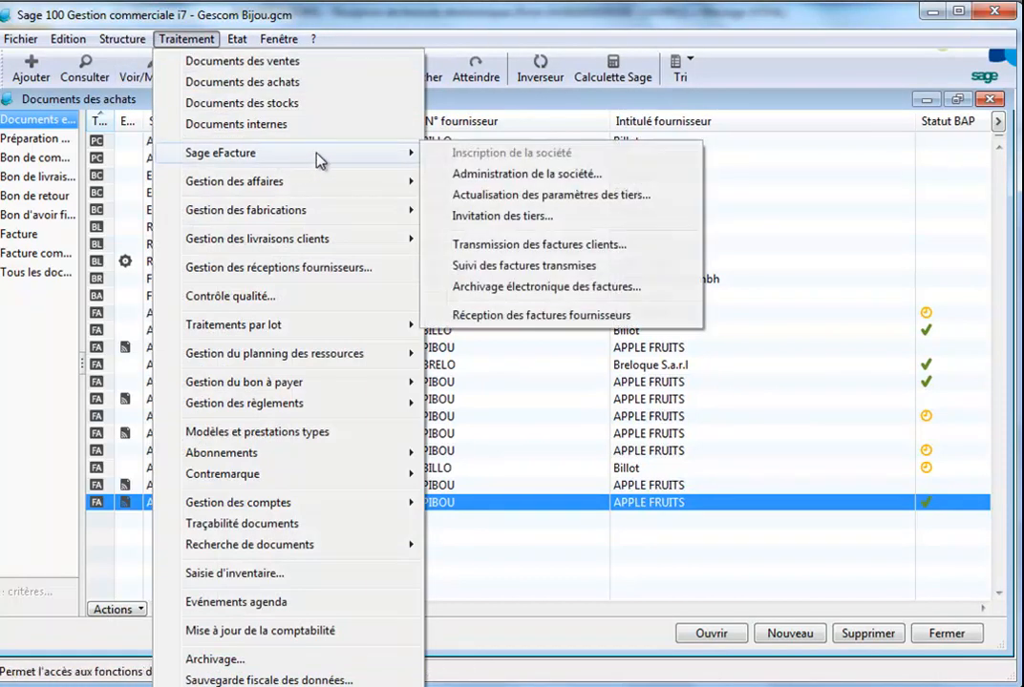
pyautogui.click(488, 175)
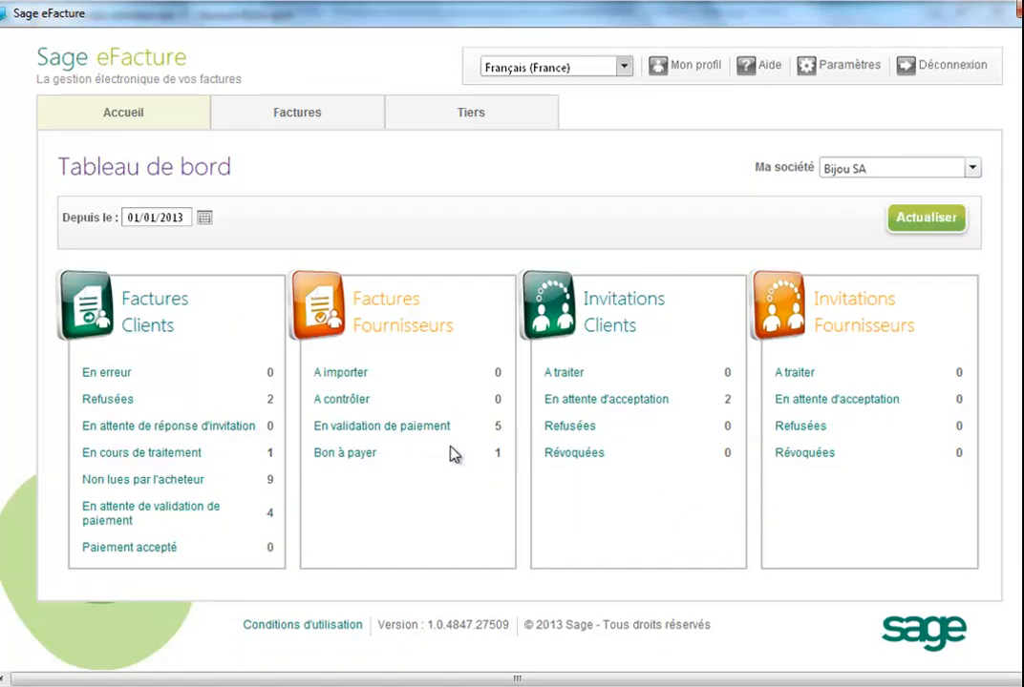
pyautogui.click(352, 458)
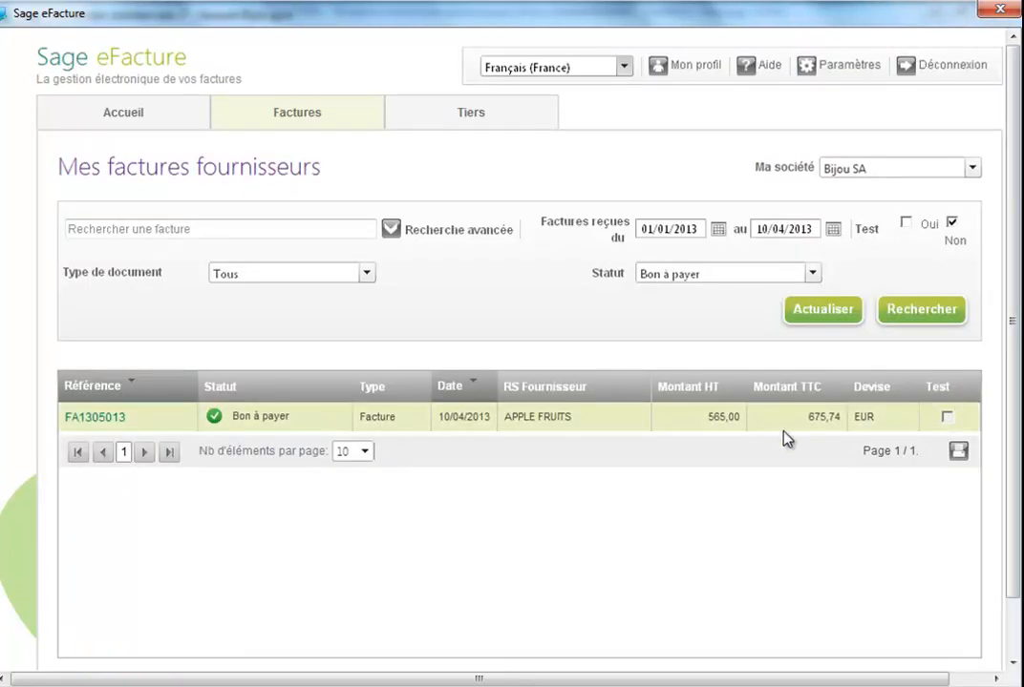
pyautogui.click(82, 420)
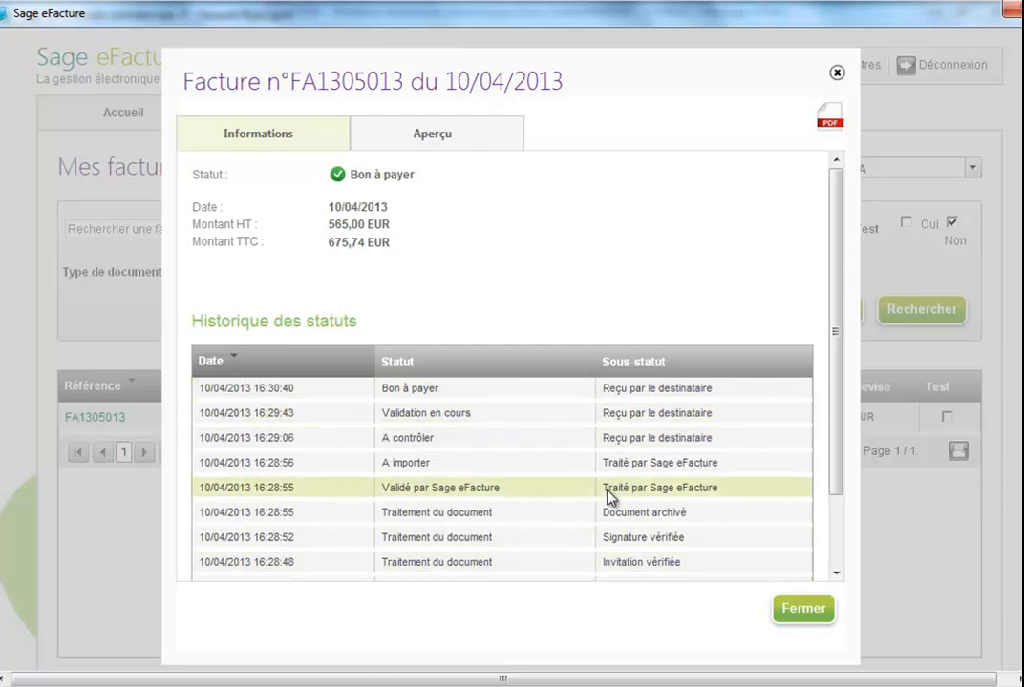
pyautogui.click(819, 617)
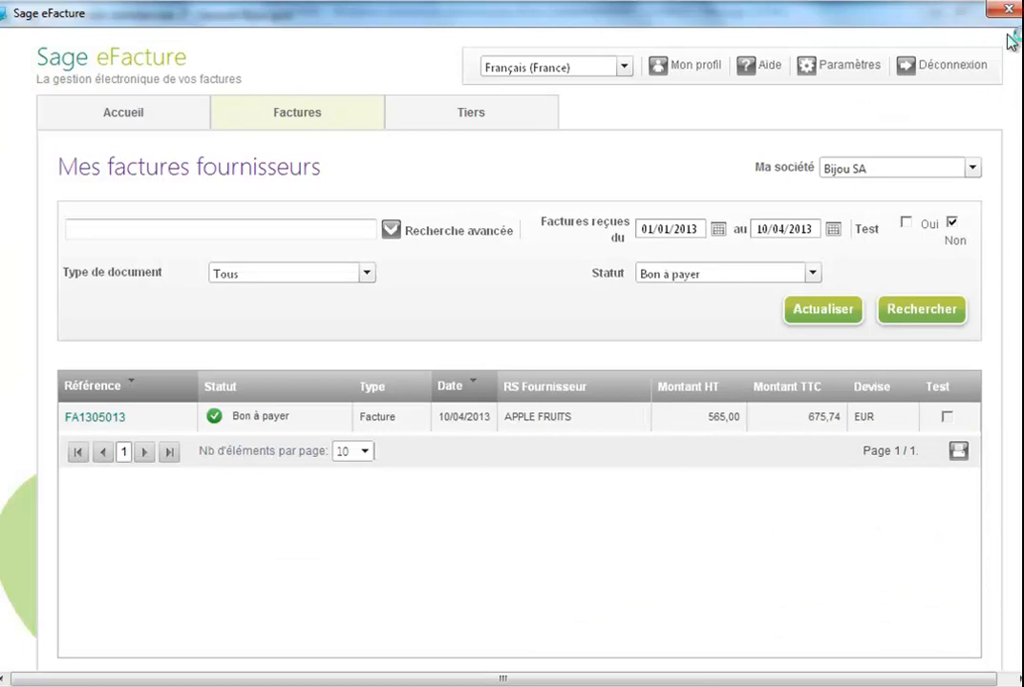
pyautogui.moveTo(1010, 41); pyautogui.dragTo(1003, 31)
pyautogui.click(862, 8)
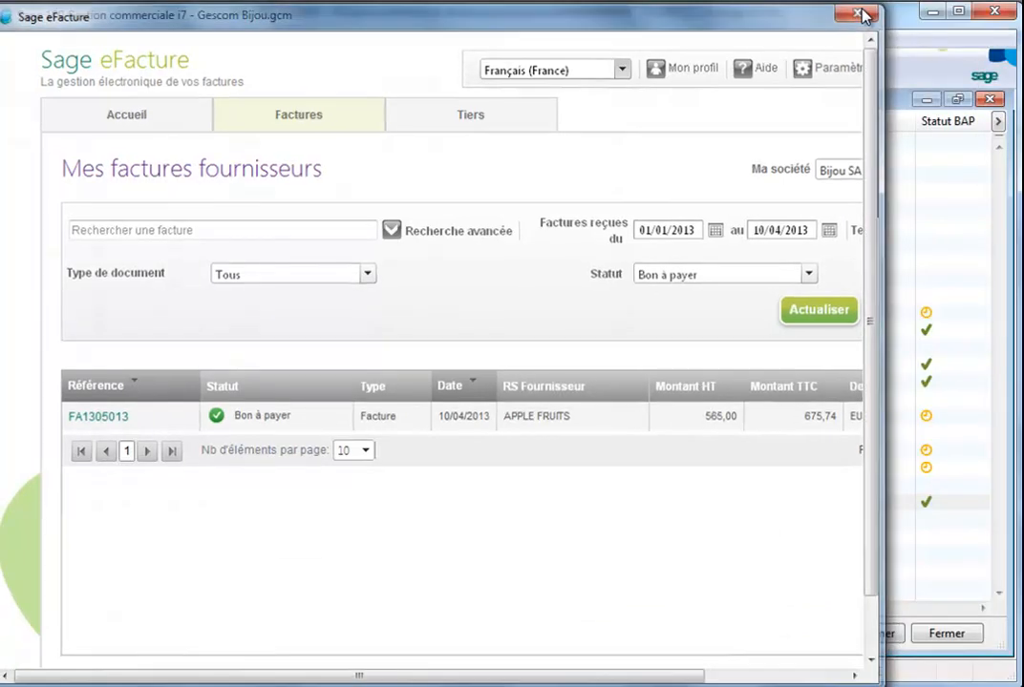